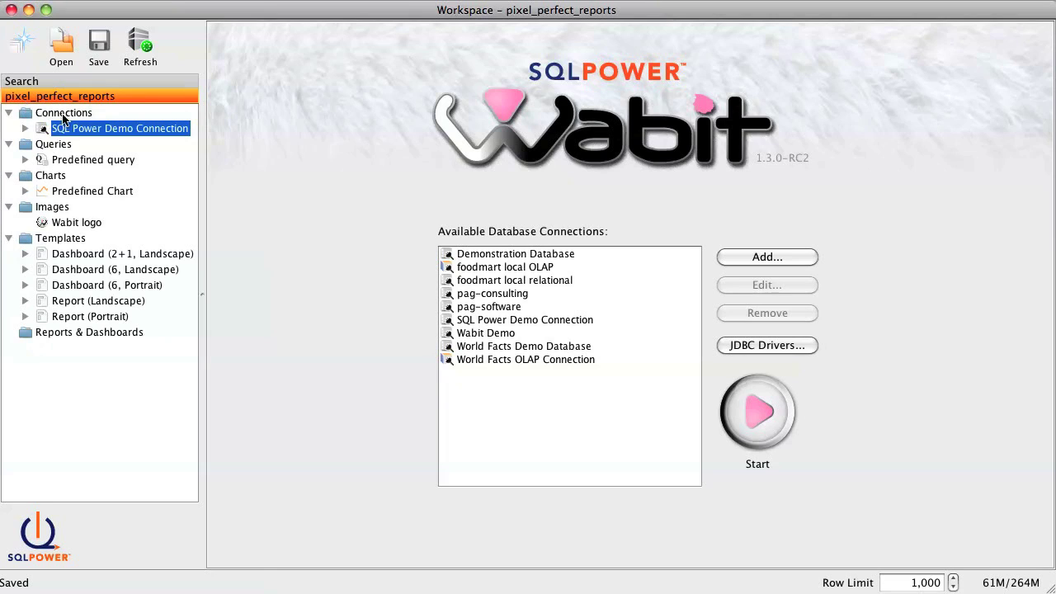
Start a new relational query on SQL Power Demo Connection and expand the PUBLIC schema tables.
{"action": "right_click", "coordinate": [169, 132]}
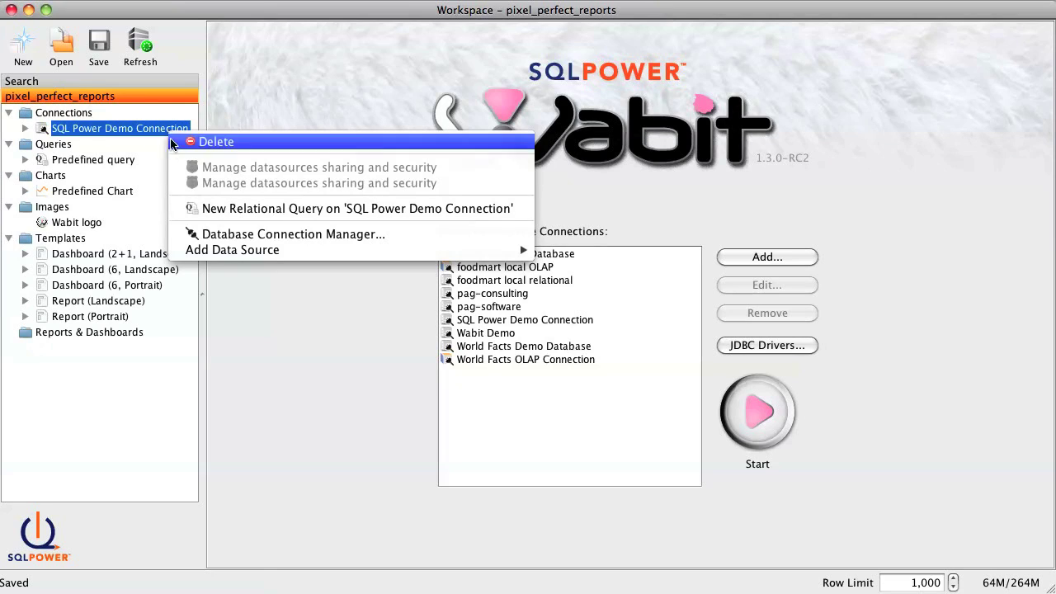
{"action": "left_click", "coordinate": [176, 213]}
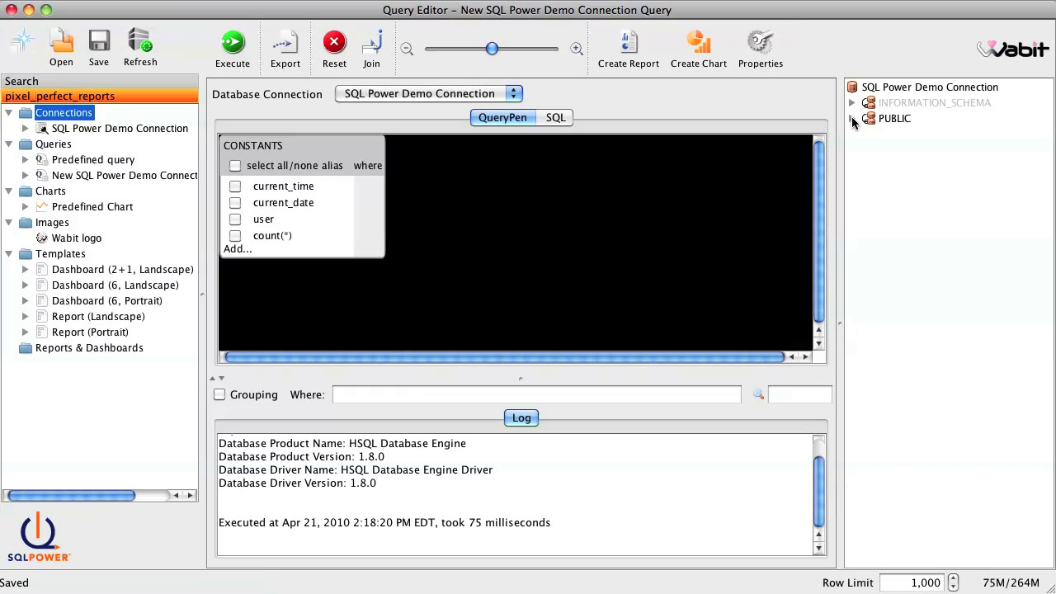
{"action": "left_click", "coordinate": [850, 118]}
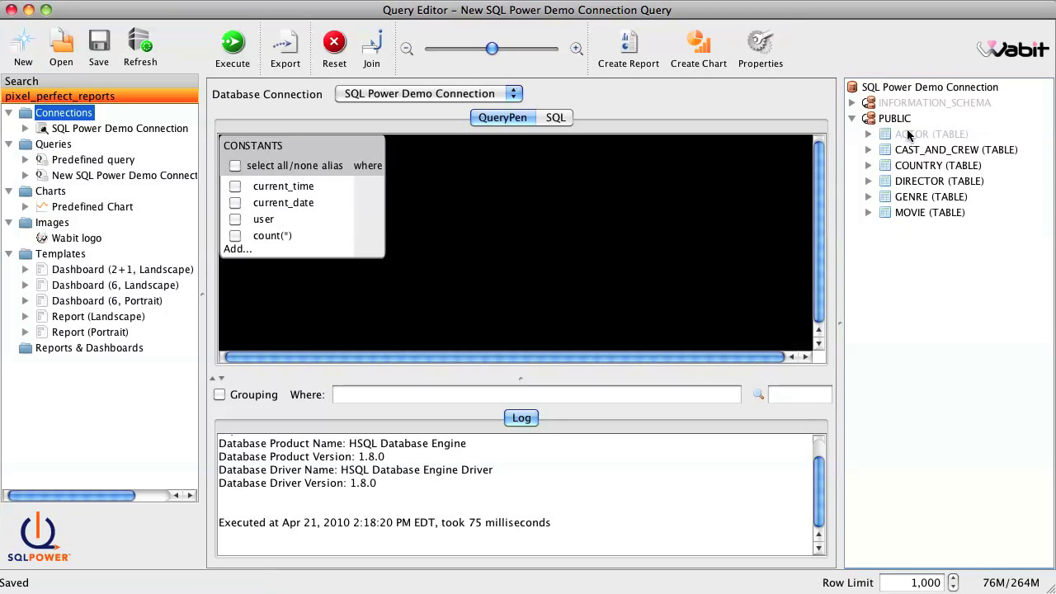
{"action": "left_click", "coordinate": [911, 137]}
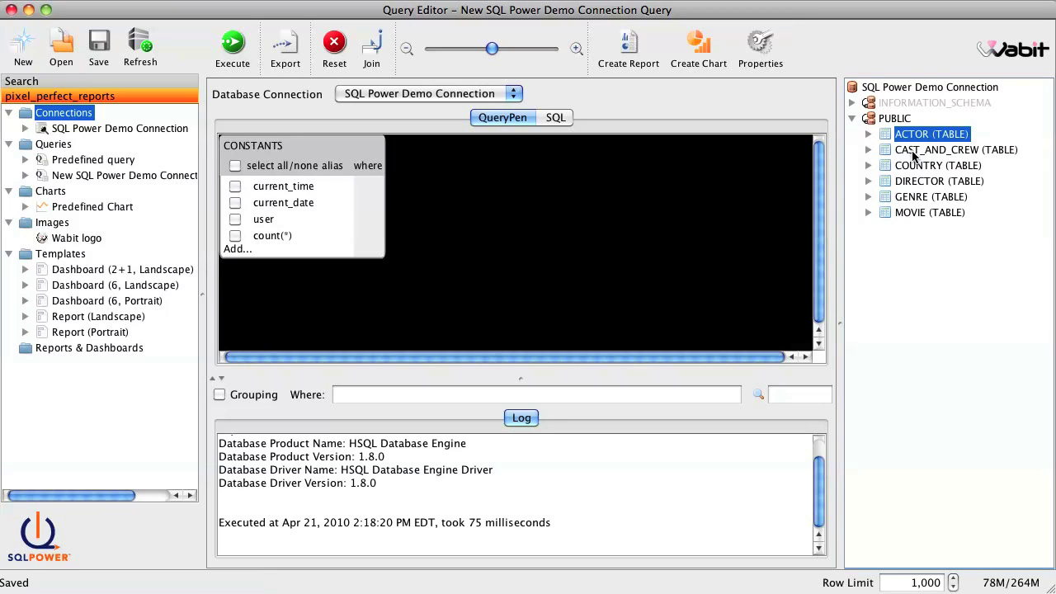
{"action": "left_click", "coordinate": [912, 152]}
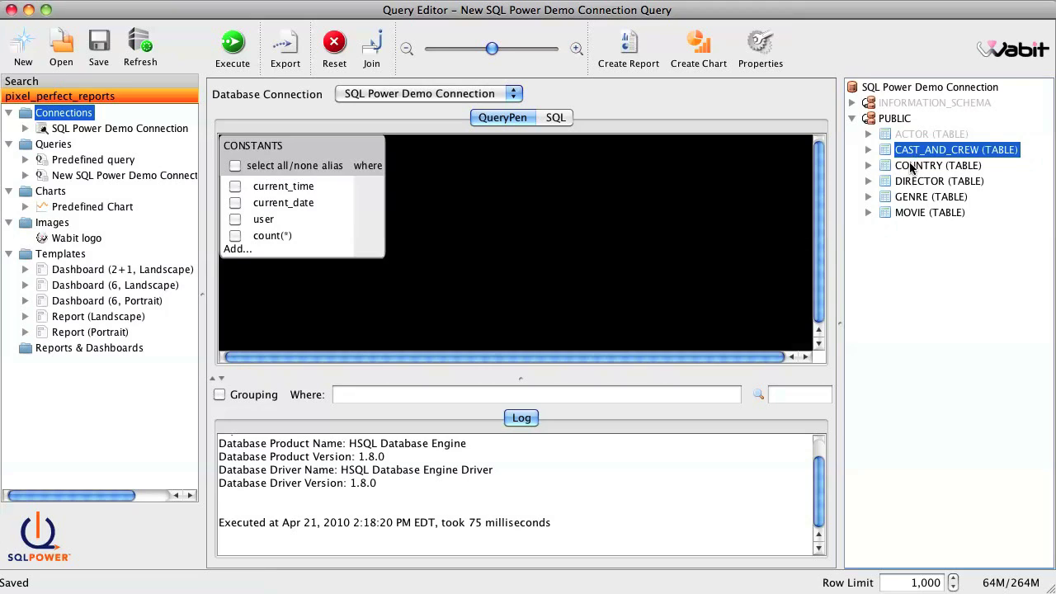
{"action": "left_click", "coordinate": [903, 216]}
Add the MOVIE and GENRE tables to the query diagram, zoom out, and deselect all MOVIE columns.
{"action": "left_click_drag", "start_coordinate": [903, 216], "coordinate": [455, 173]}
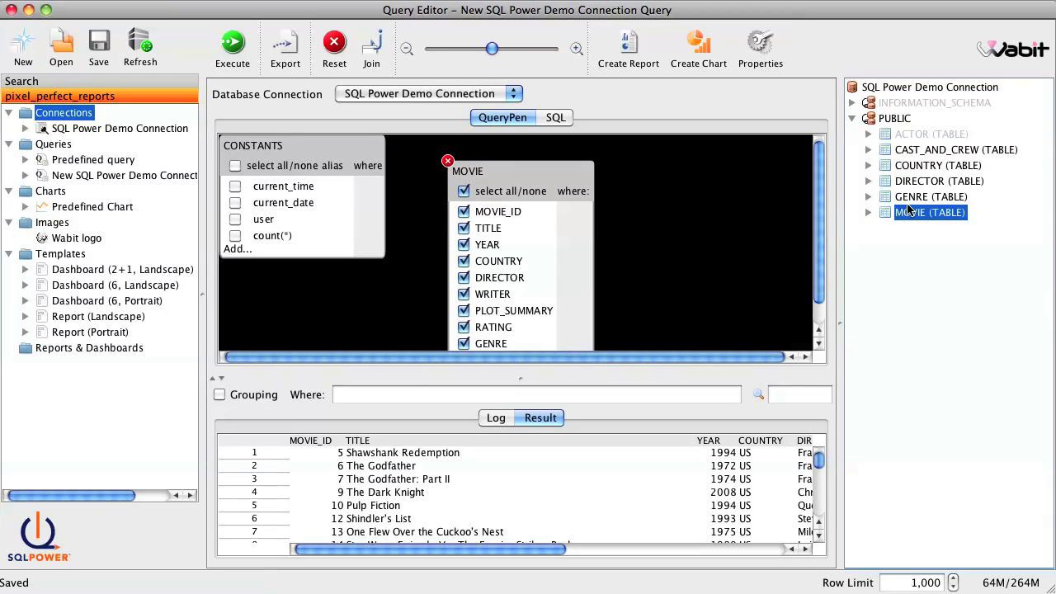
{"action": "left_click_drag", "start_coordinate": [910, 196], "coordinate": [703, 178]}
{"action": "left_click_drag", "start_coordinate": [491, 52], "coordinate": [482, 51]}
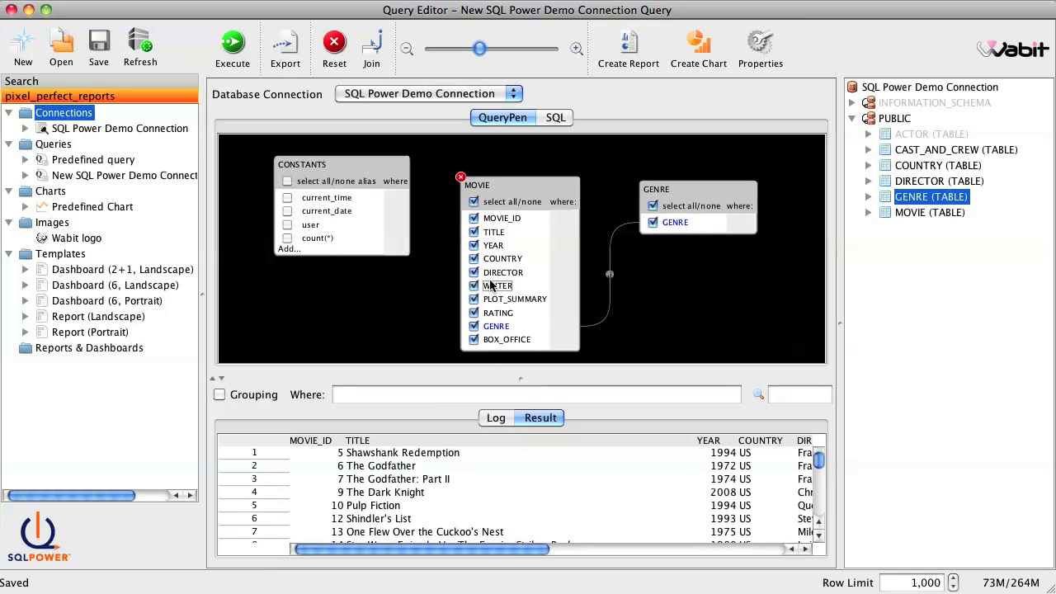
{"action": "left_click", "coordinate": [475, 202]}
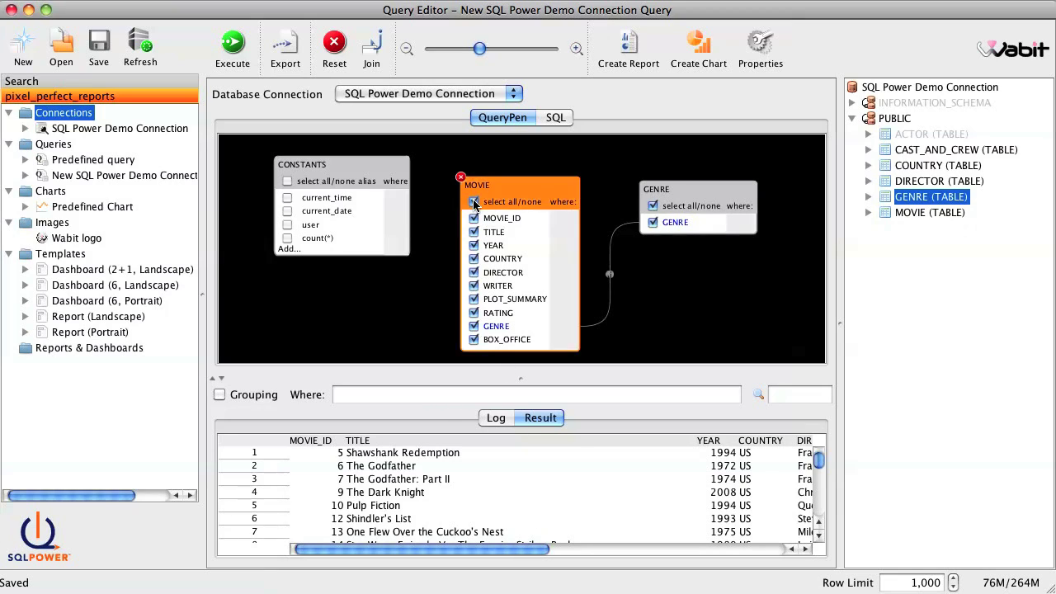
Deselect GENRE's columns, then include TITLE, YEAR, BOX_OFFICE and GENRE in the output.
{"action": "left_click", "coordinate": [652, 207]}
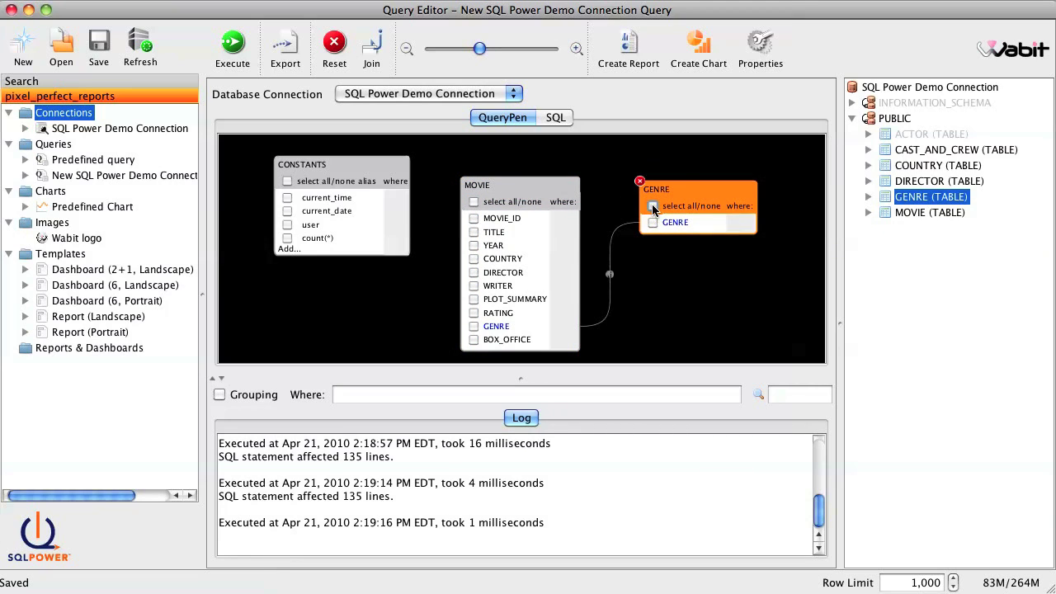
{"action": "left_click", "coordinate": [474, 232]}
{"action": "left_click", "coordinate": [474, 245]}
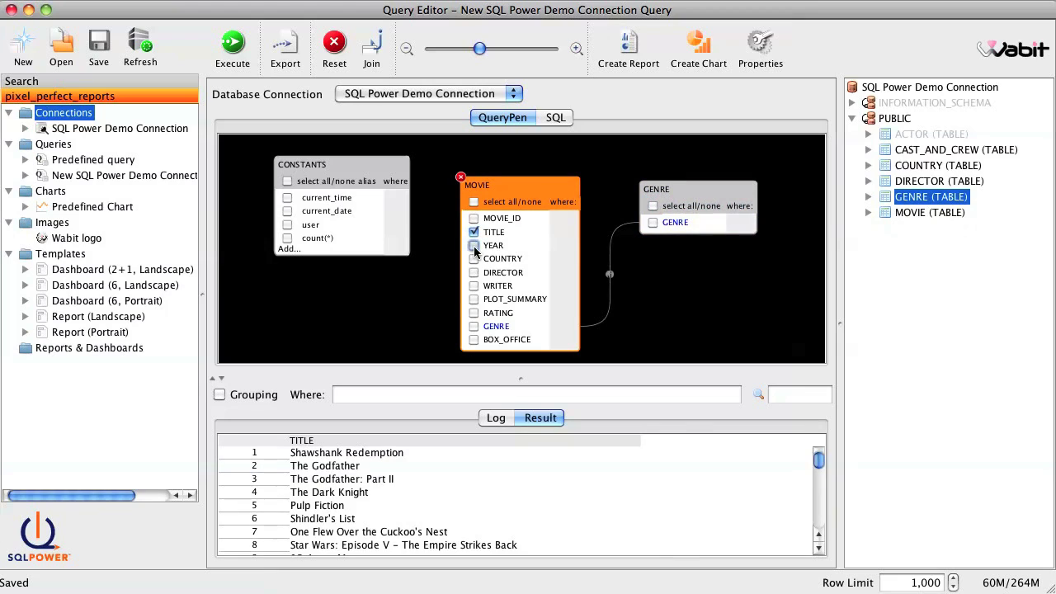
{"action": "left_click", "coordinate": [473, 339]}
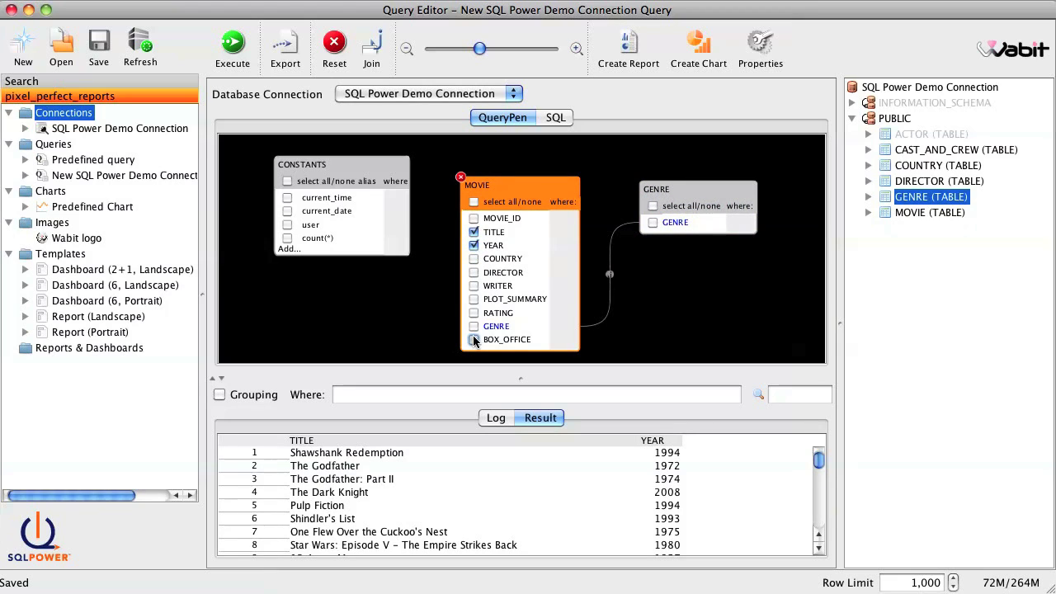
{"action": "left_click", "coordinate": [653, 223]}
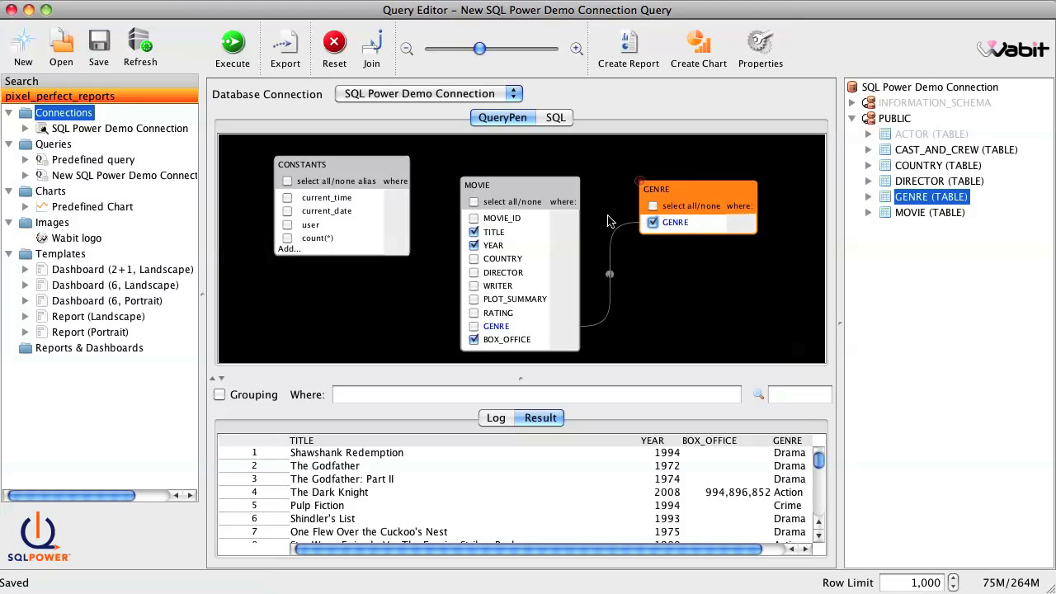
{"action": "left_click_drag", "start_coordinate": [563, 191], "coordinate": [553, 154]}
Filter BOX_OFFICE with the condition >0.
{"action": "left_click", "coordinate": [548, 305]}
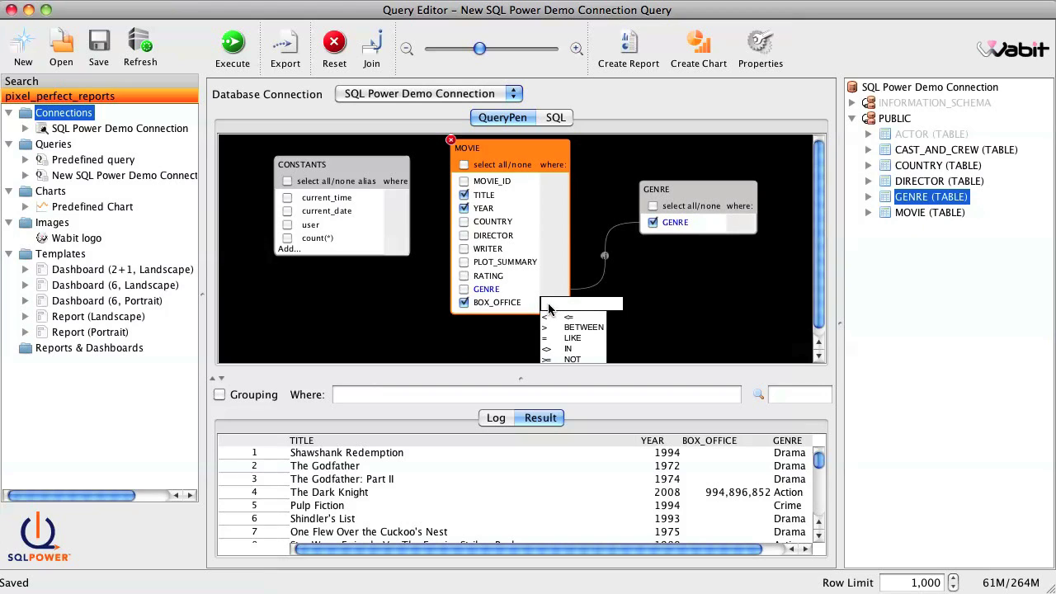
{"action": "type", "text": ">0"}
{"action": "key", "text": "Return"}
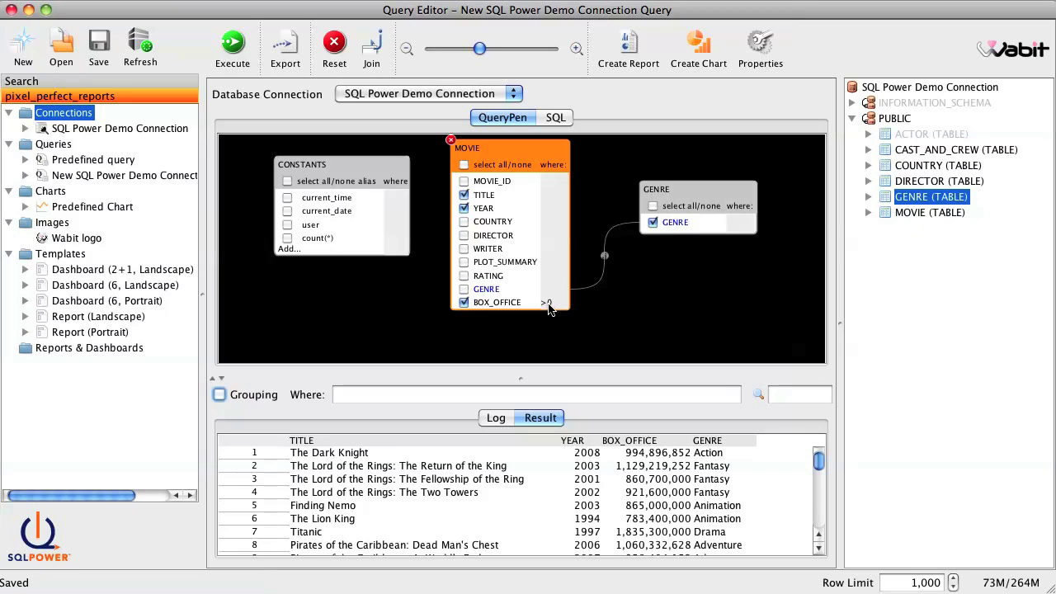
Sort results by YEAR ascending, make GENRE the first column, and create a chart from the query.
{"action": "left_click", "coordinate": [577, 442]}
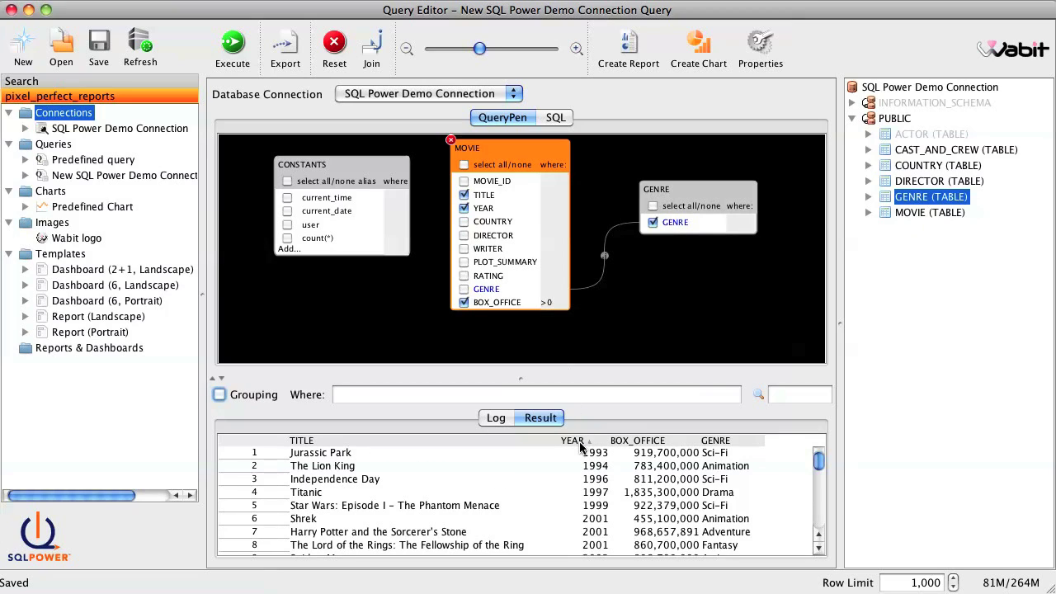
{"action": "left_click_drag", "start_coordinate": [715, 442], "coordinate": [305, 453]}
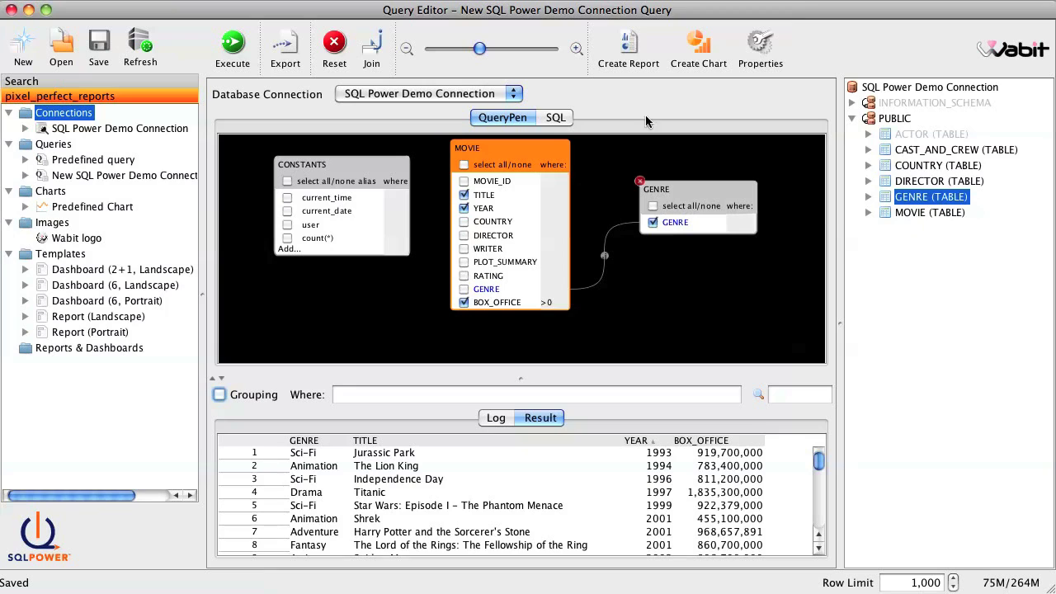
{"action": "left_click", "coordinate": [693, 46]}
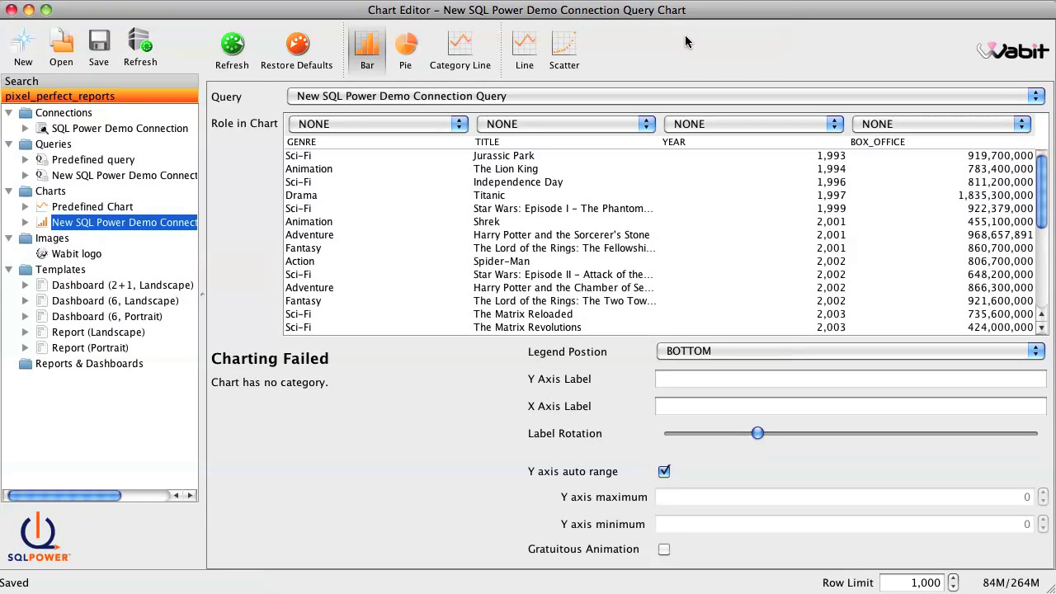
Assign GENRE as chart CATEGORY and BOX_OFFICE as SERIES, and switch the chart type to Pie.
{"action": "left_click", "coordinate": [446, 124]}
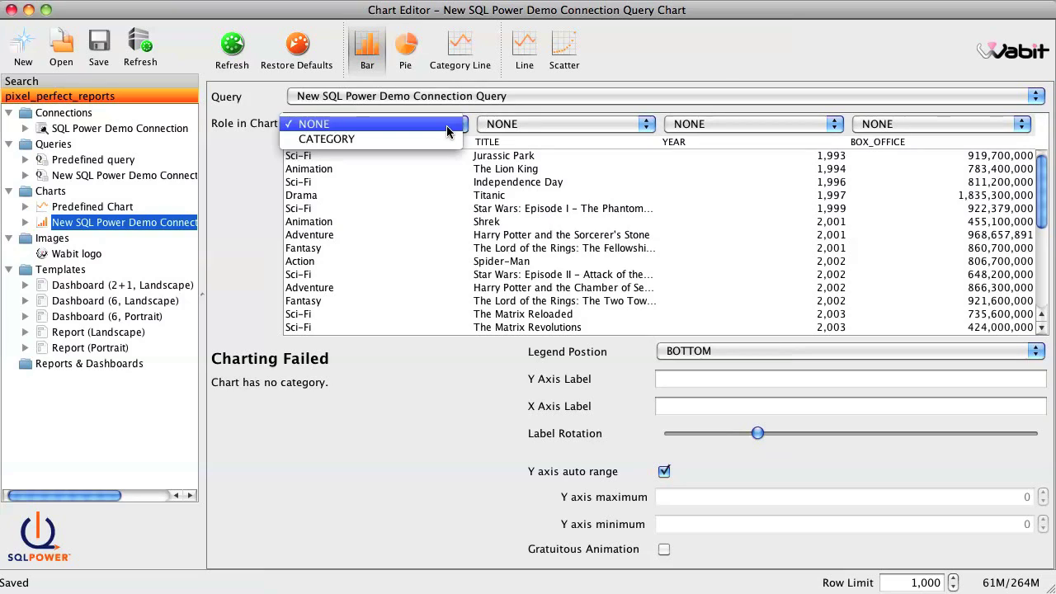
{"action": "left_click", "coordinate": [444, 143]}
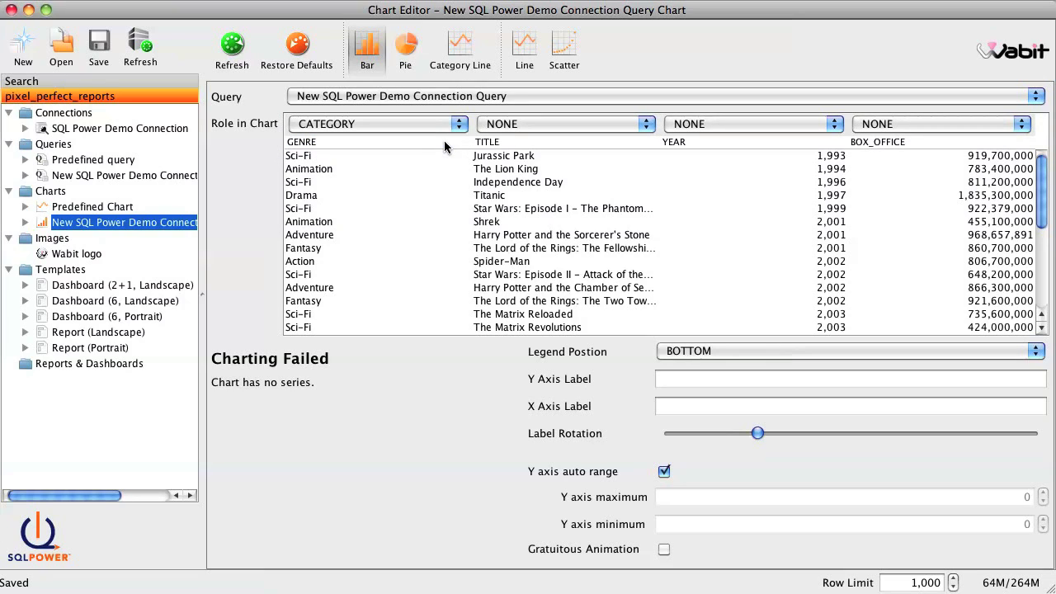
{"action": "left_click", "coordinate": [883, 123]}
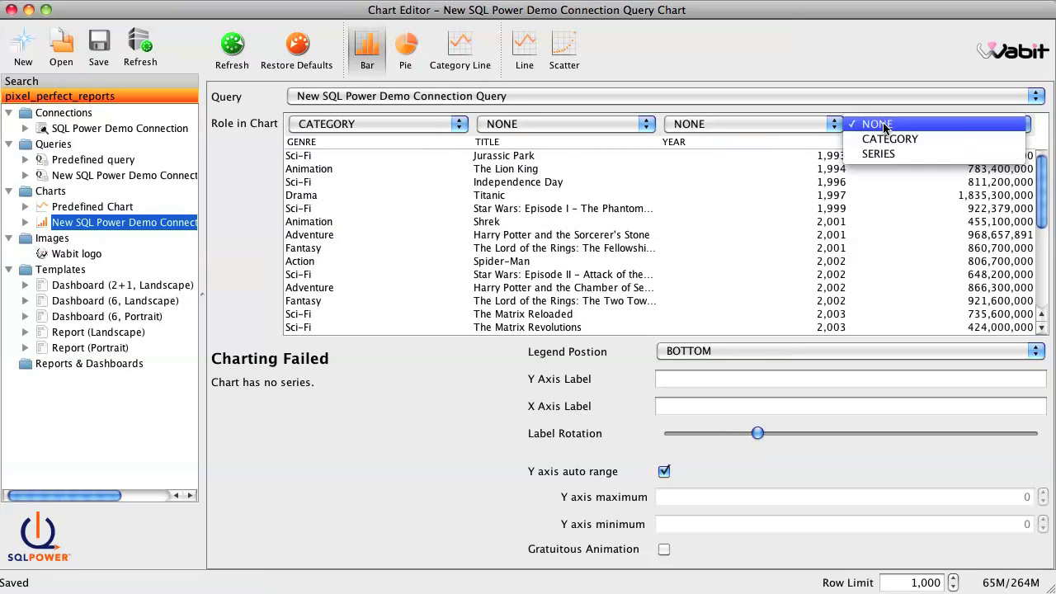
{"action": "left_click", "coordinate": [877, 155]}
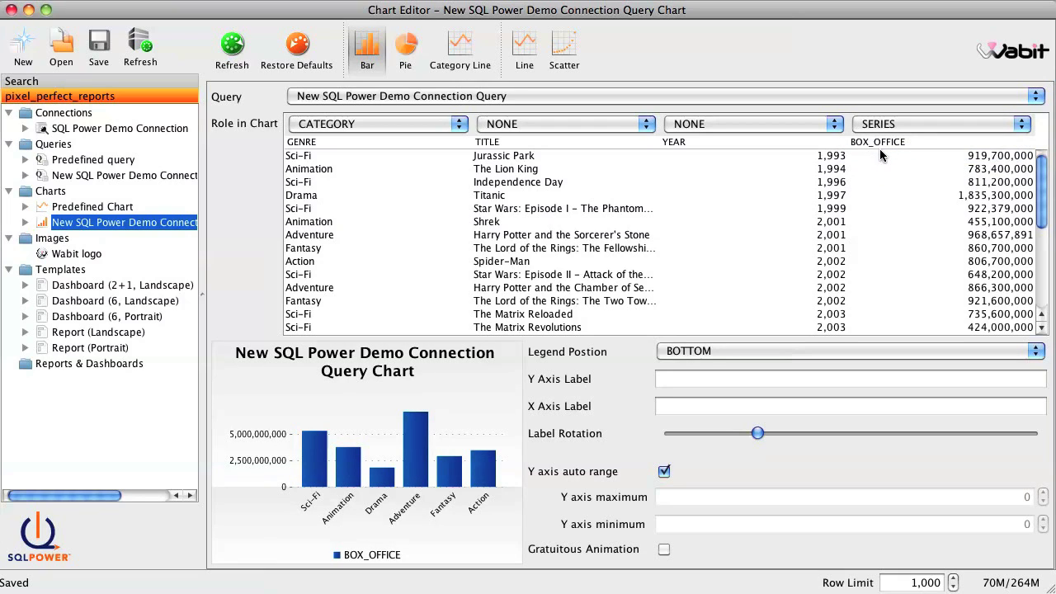
{"action": "left_click", "coordinate": [406, 48]}
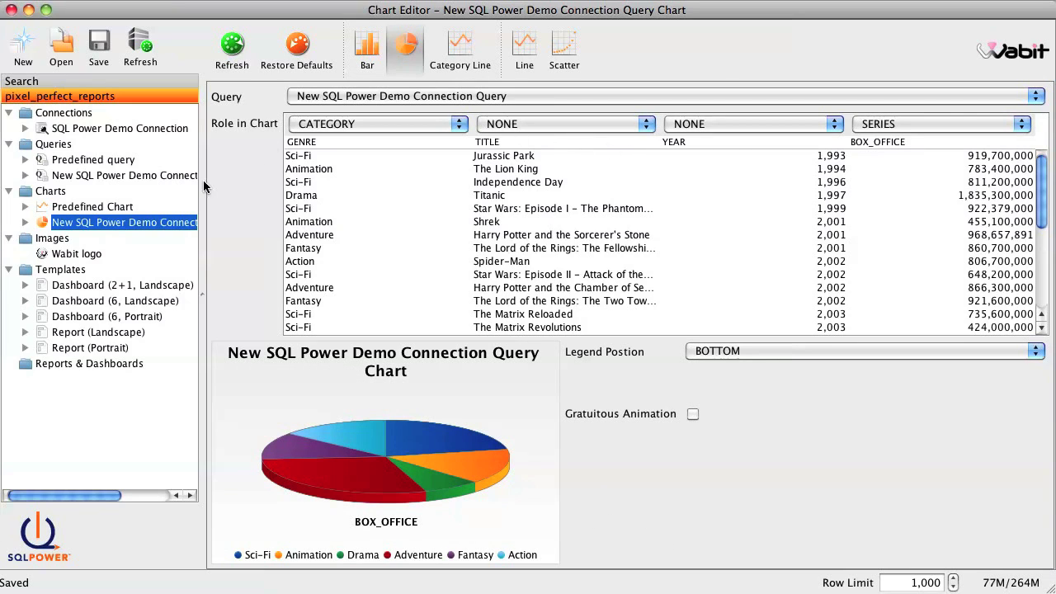
Rename the chart to 'Revenues'.
{"action": "right_click", "coordinate": [181, 223]}
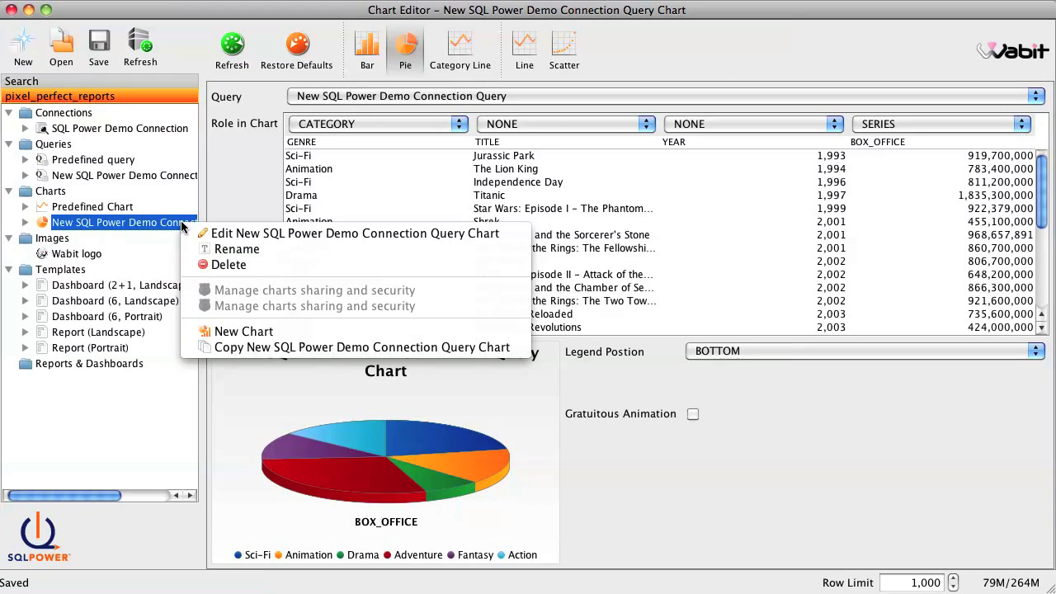
{"action": "left_click", "coordinate": [189, 249]}
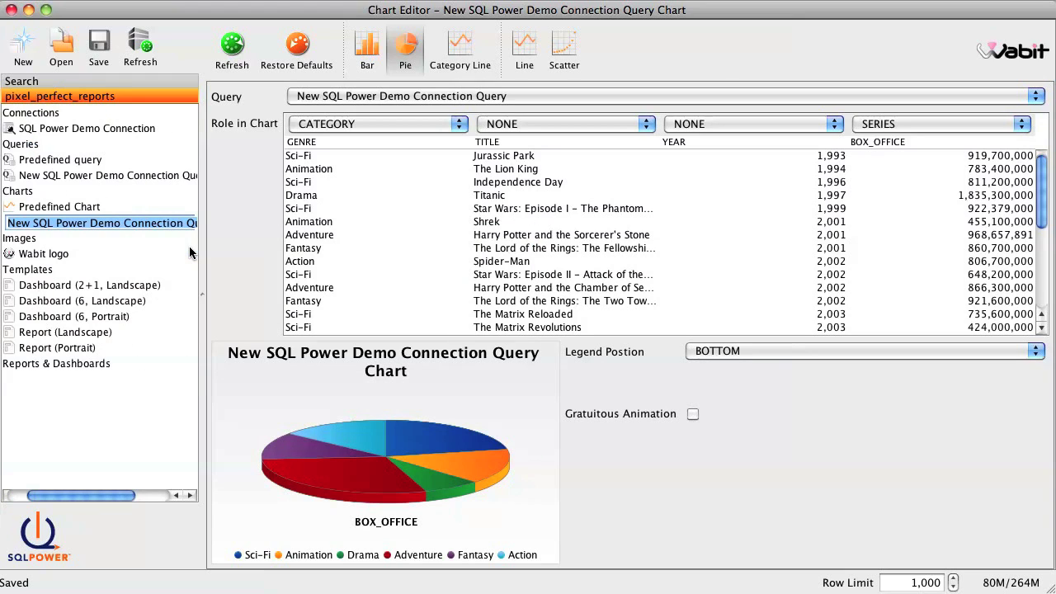
{"action": "type", "text": "Revenues"}
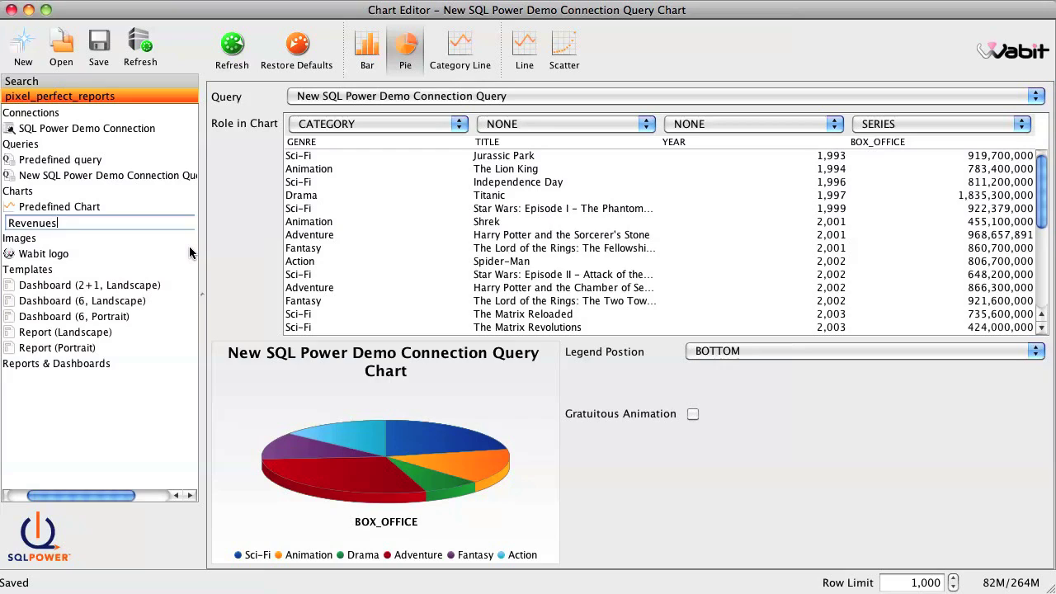
{"action": "key", "text": "Return"}
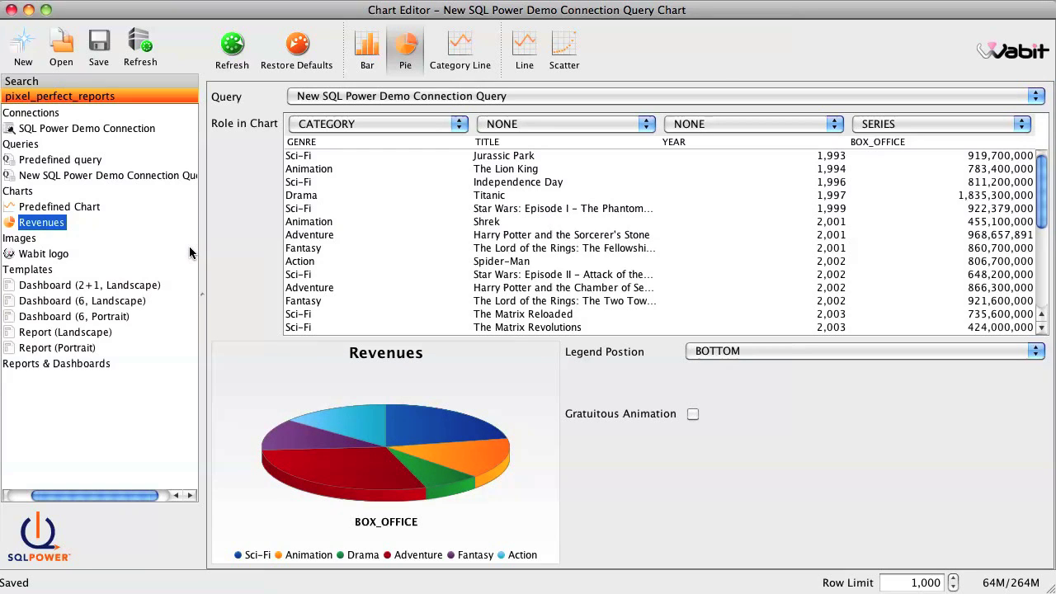
Select the Reports & Dashboards folder and bring up its context menu.
{"action": "left_click", "coordinate": [24, 496]}
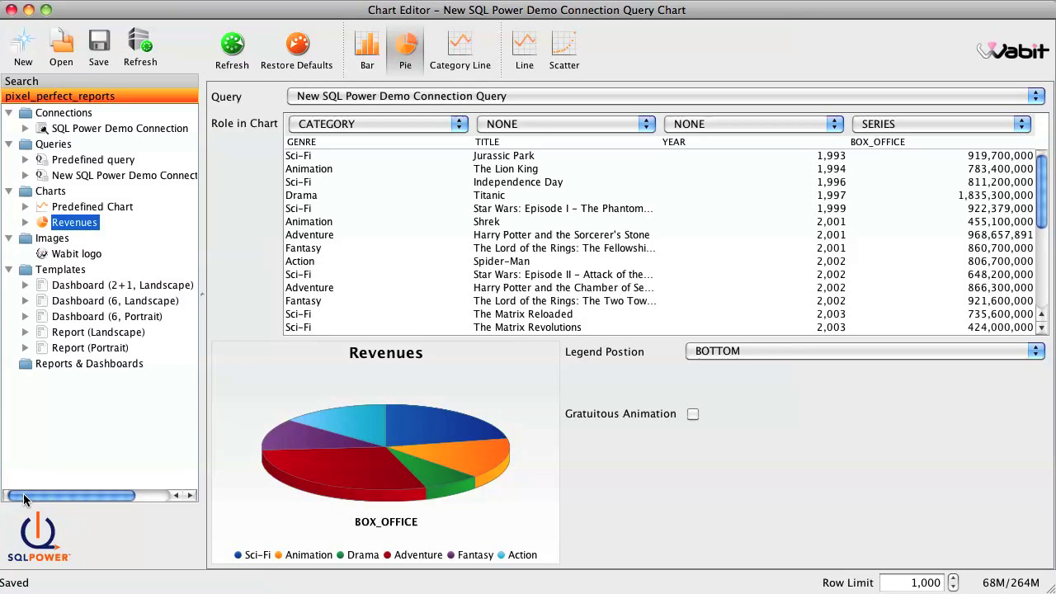
{"action": "left_click", "coordinate": [70, 365]}
{"action": "right_click", "coordinate": [70, 368]}
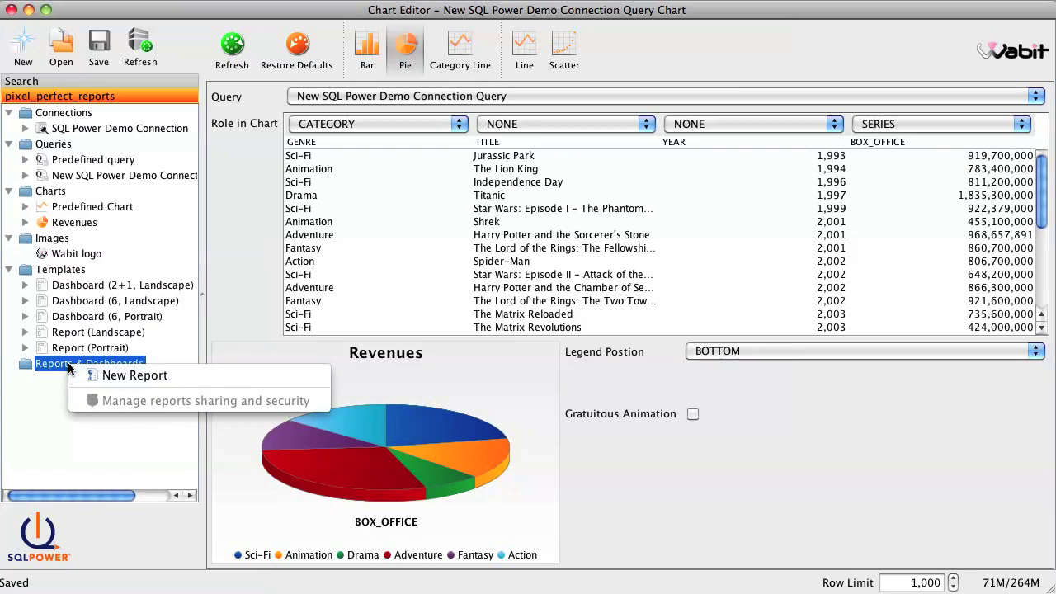
Create a new report based on the Dashboard (2+1, Landscape) template.
{"action": "left_click", "coordinate": [74, 377]}
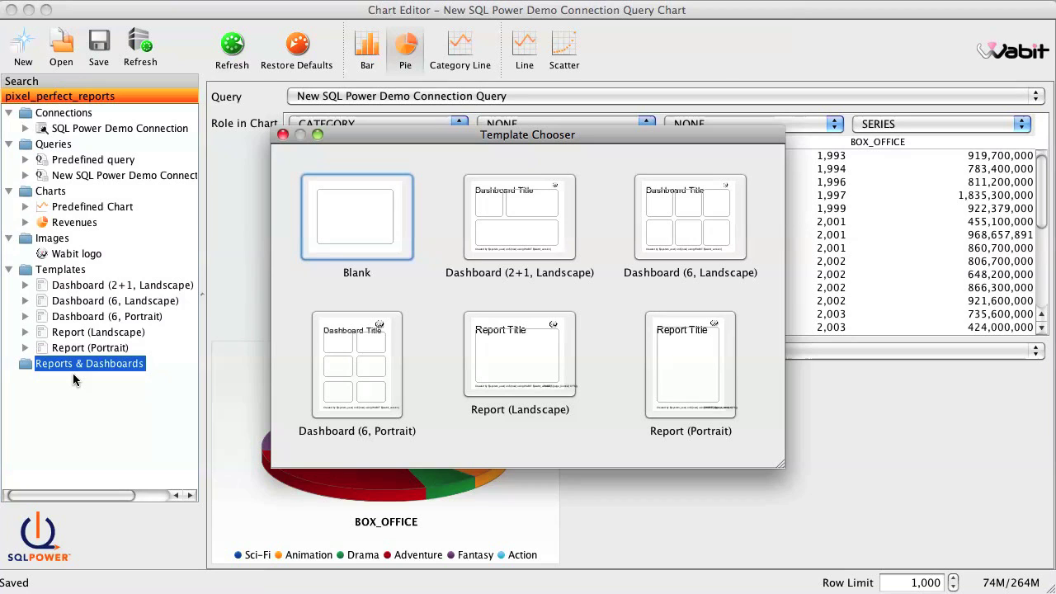
{"action": "double_click", "coordinate": [546, 245]}
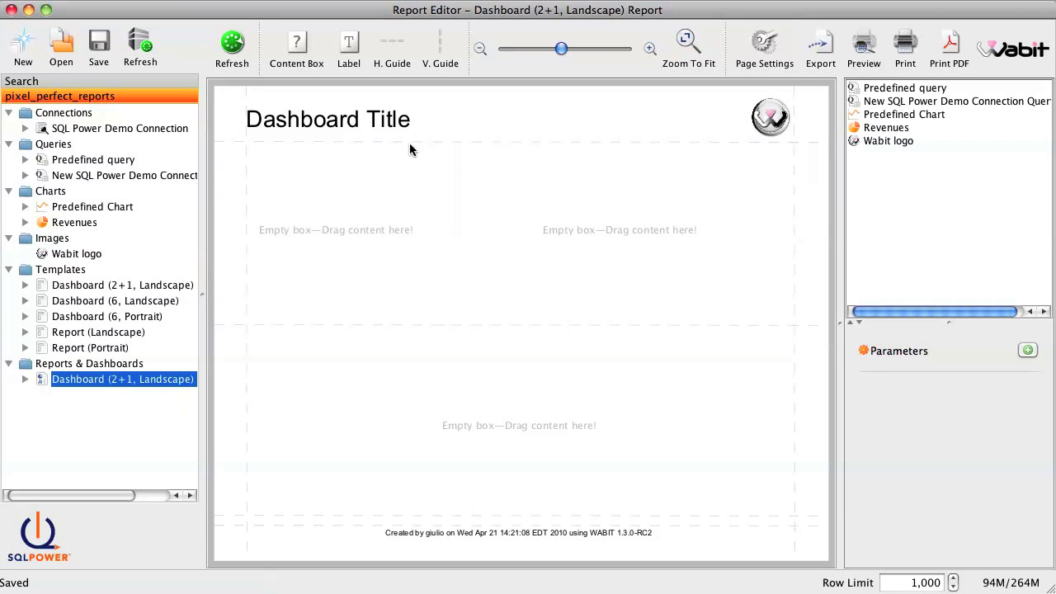
Change the dashboard title label from 'Dashboard Title' to 'Revenues Analysis'.
{"action": "double_click", "coordinate": [360, 115]}
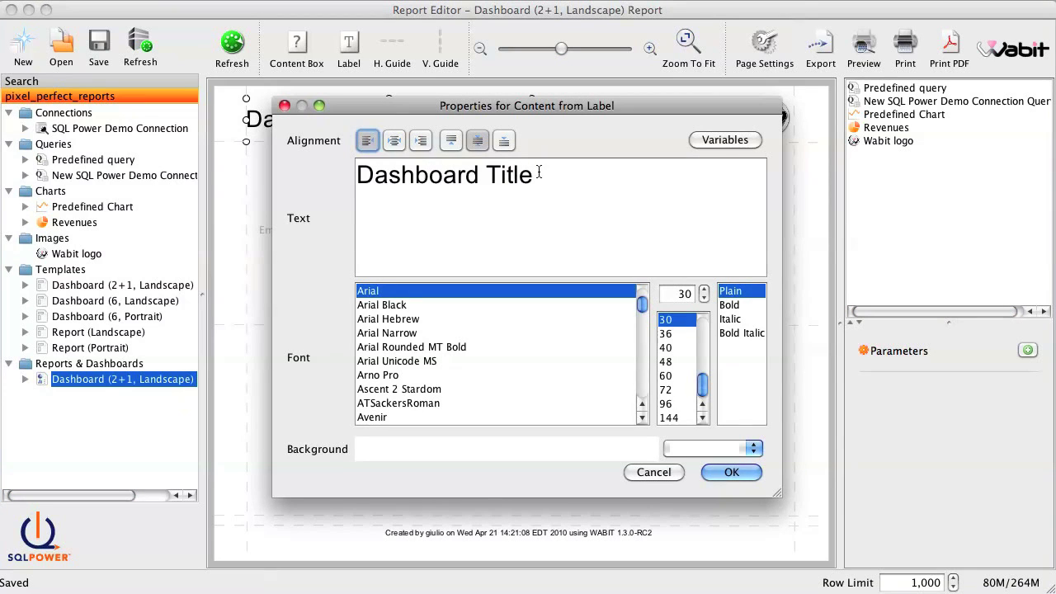
{"action": "left_click_drag", "start_coordinate": [538, 173], "coordinate": [329, 178]}
{"action": "type", "text": "R"}
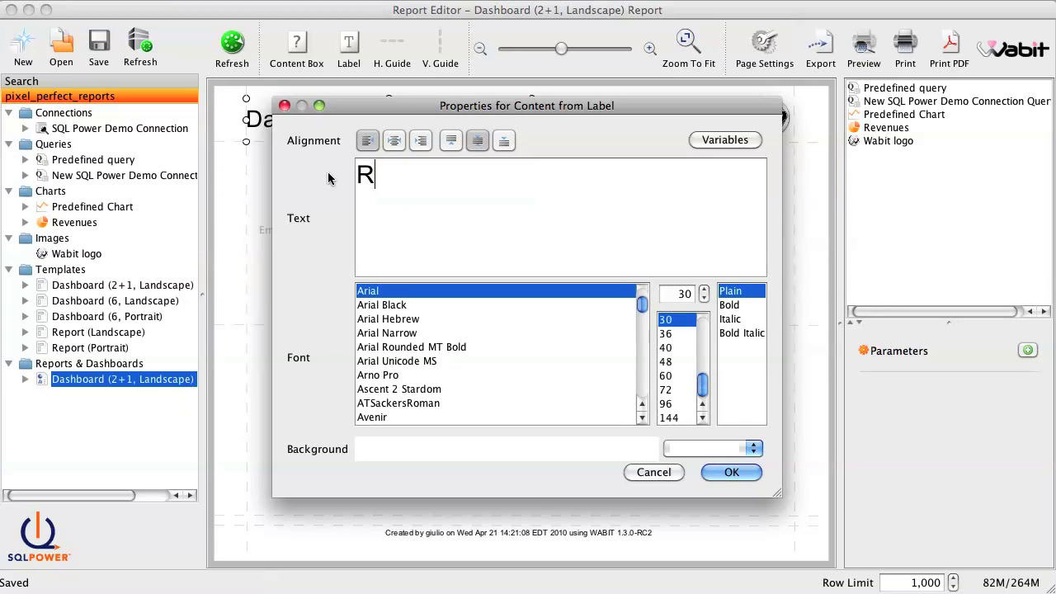
{"action": "type", "text": "evenues Analysis"}
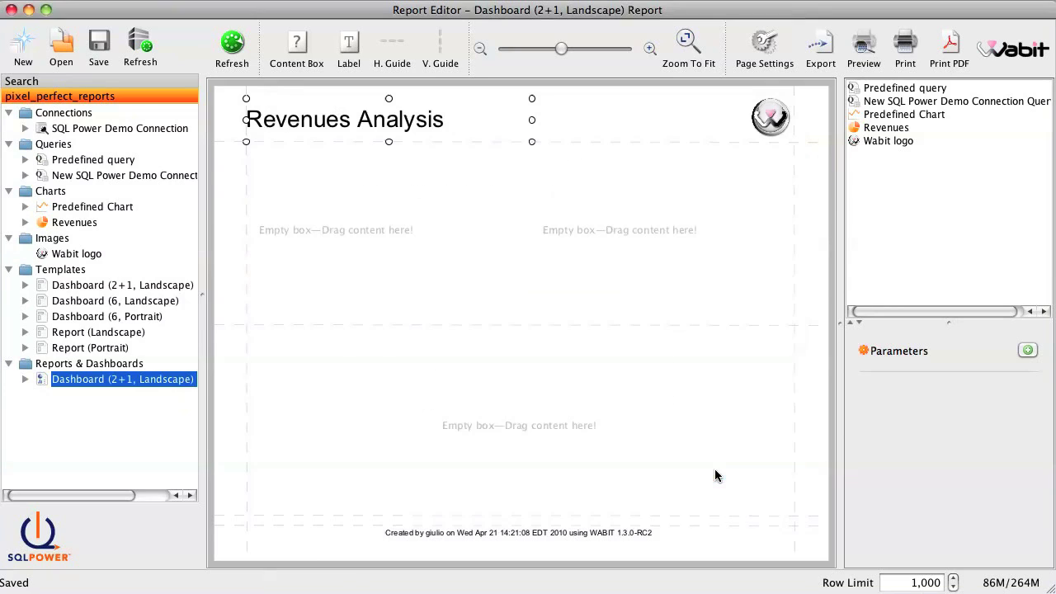
{"action": "left_click", "coordinate": [715, 470]}
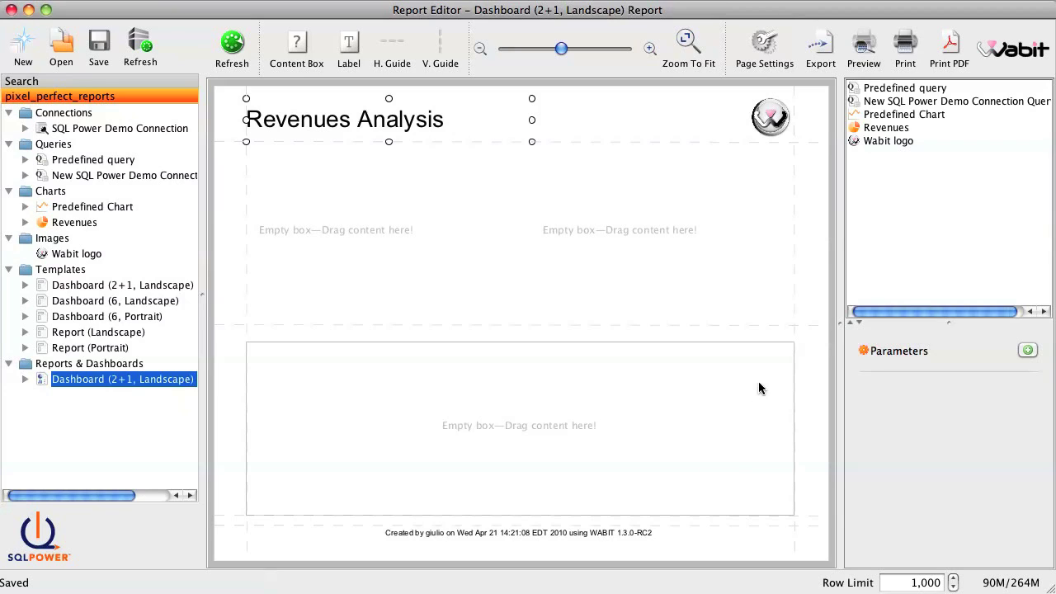
Place the Revenues pie chart top-left, Predefined Chart top-right, and the query results table below.
{"action": "left_click", "coordinate": [880, 139]}
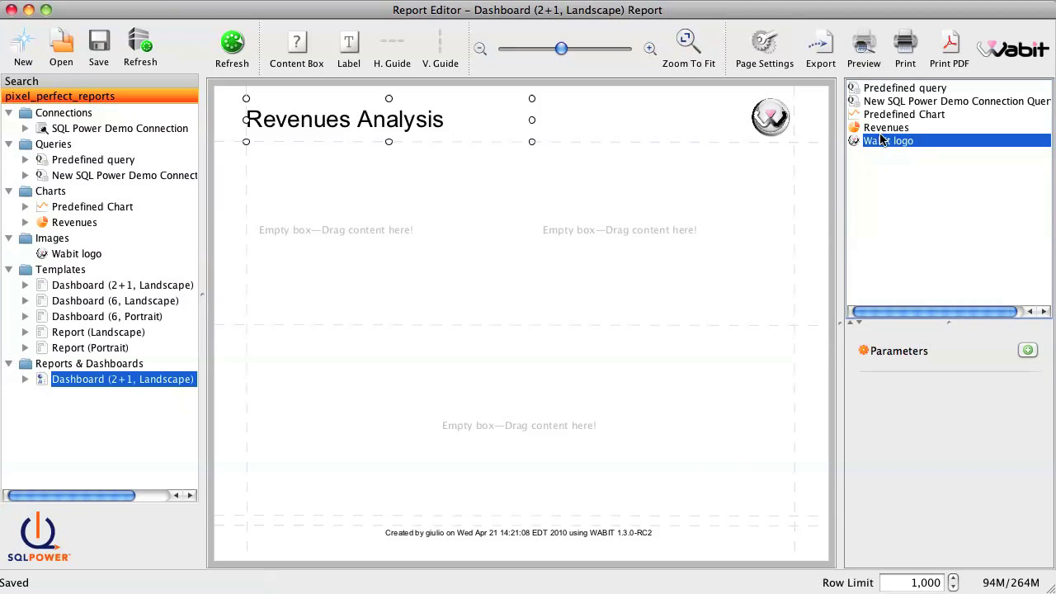
{"action": "left_click", "coordinate": [882, 130]}
{"action": "left_click_drag", "start_coordinate": [882, 130], "coordinate": [398, 198]}
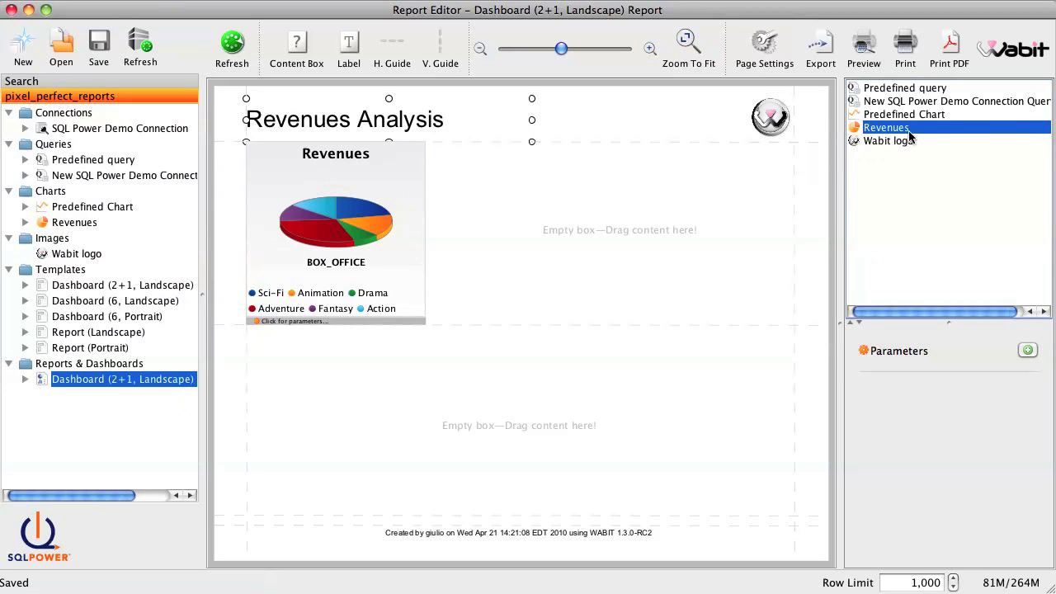
{"action": "left_click_drag", "start_coordinate": [930, 100], "coordinate": [645, 373]}
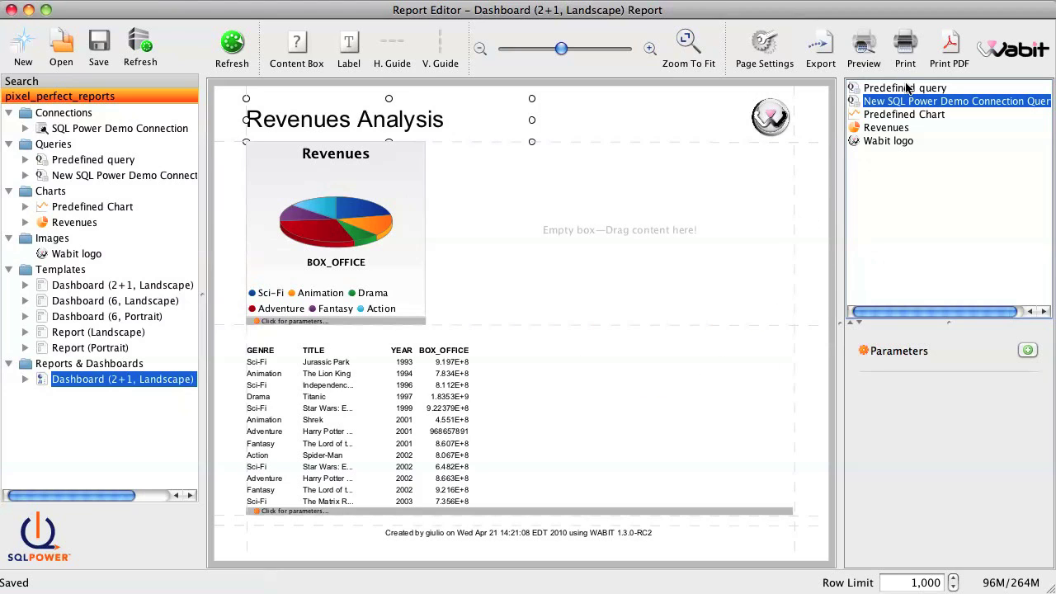
{"action": "left_click", "coordinate": [896, 119]}
{"action": "left_click_drag", "start_coordinate": [896, 119], "coordinate": [690, 178]}
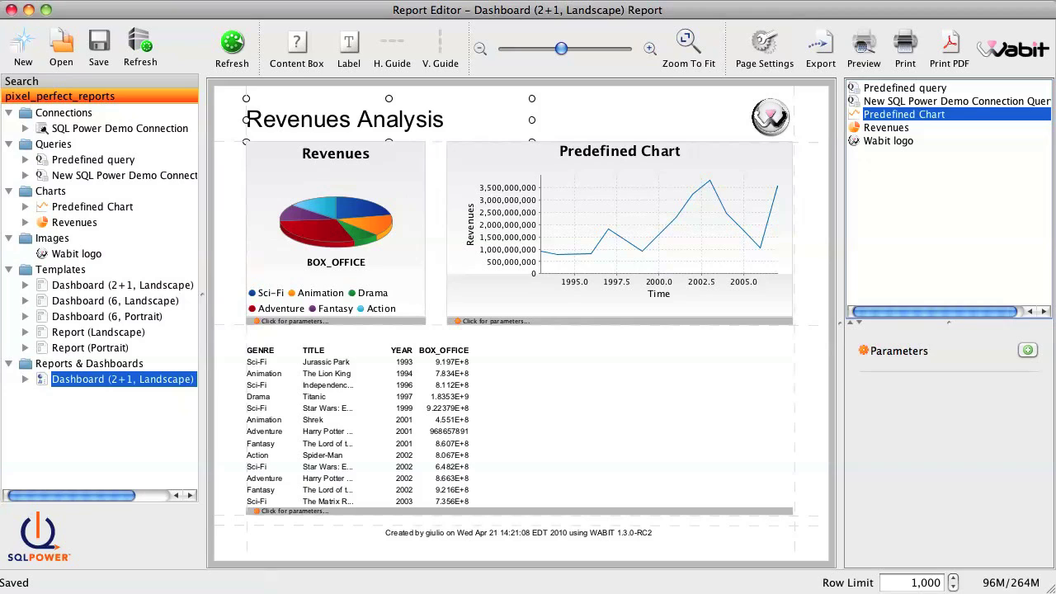
{"action": "left_click", "coordinate": [932, 101]}
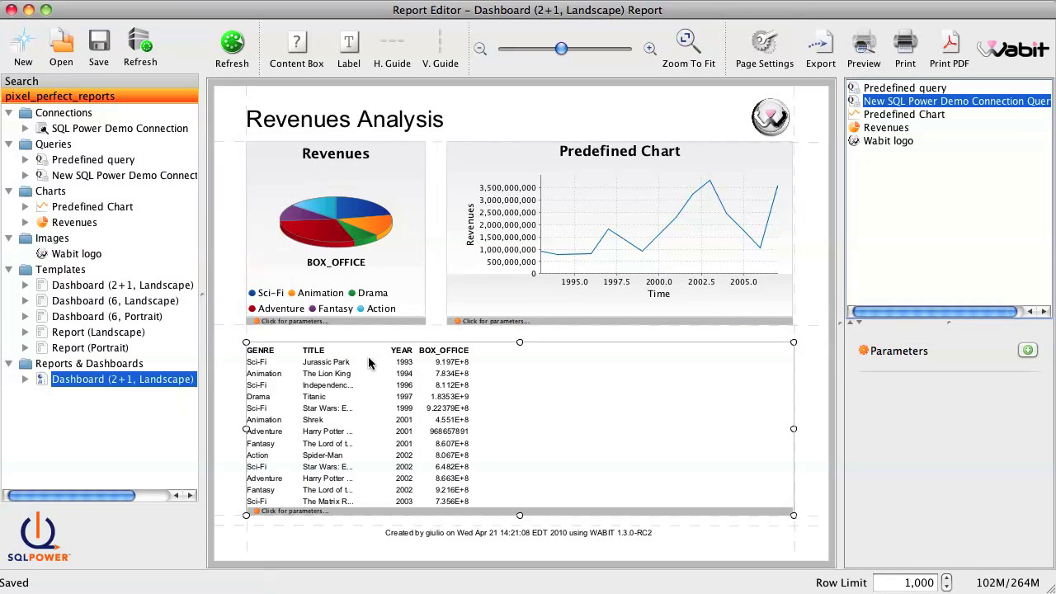
Widen the TITLE column and push YEAR and BOX_OFFICE to the table's right edge.
{"action": "left_click_drag", "start_coordinate": [360, 366], "coordinate": [563, 360]}
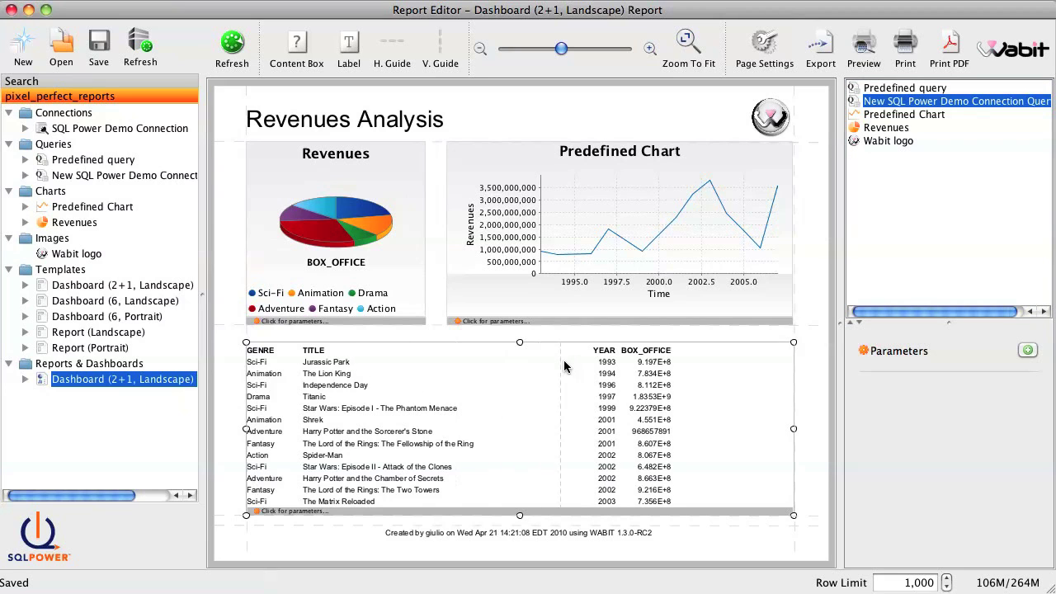
{"action": "left_click_drag", "start_coordinate": [677, 363], "coordinate": [805, 366]}
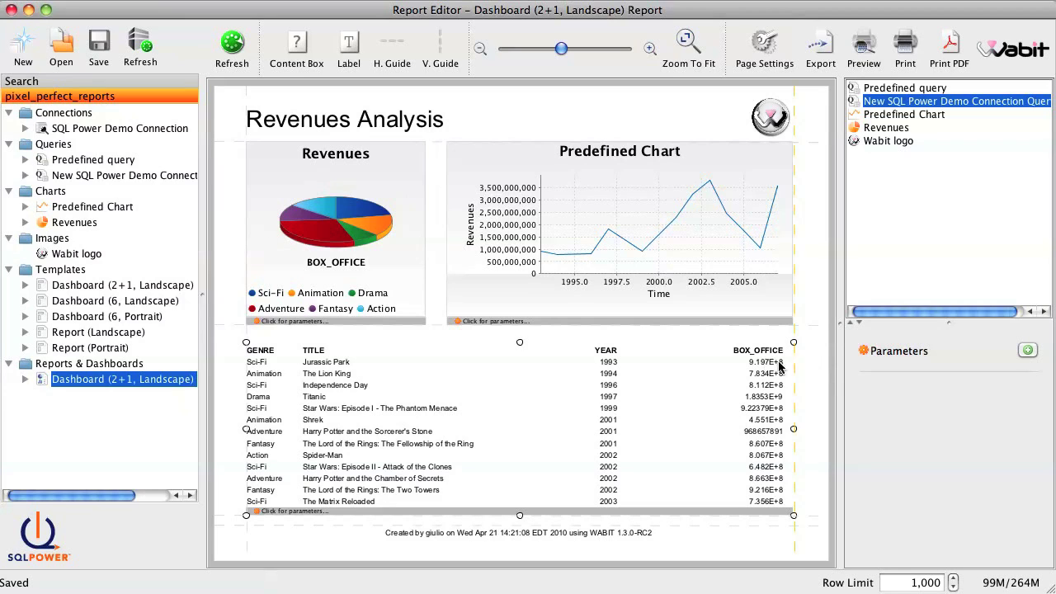
{"action": "left_click", "coordinate": [697, 371]}
Group the results table by GENRE and add grand totals.
{"action": "double_click", "coordinate": [681, 365]}
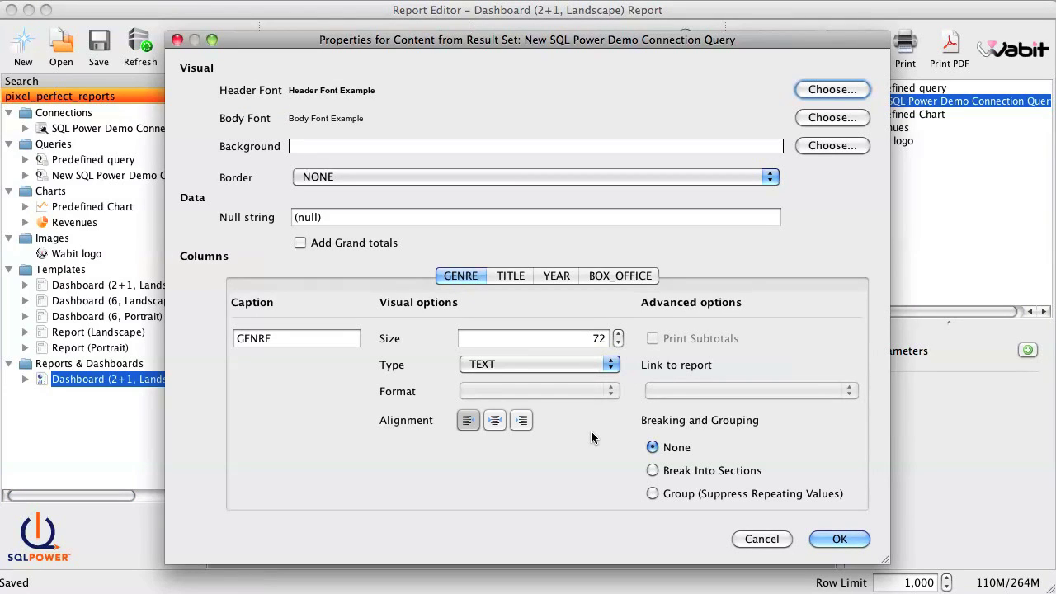
{"action": "left_click", "coordinate": [650, 492]}
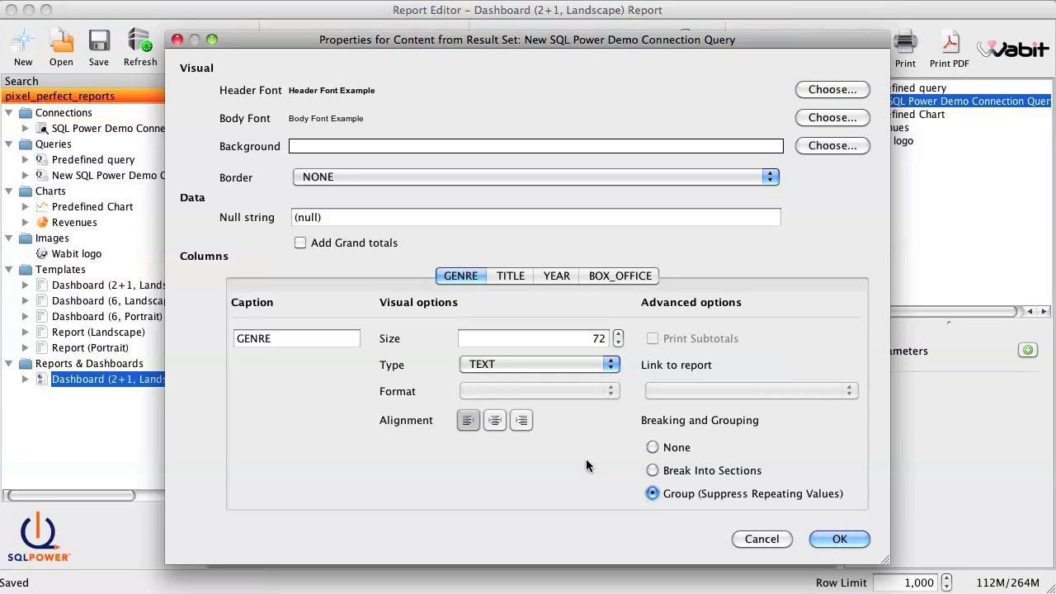
{"action": "left_click", "coordinate": [301, 243]}
Format BOX_OFFICE as $#,##0.00 dollars and print its subtotals.
{"action": "left_click", "coordinate": [601, 277]}
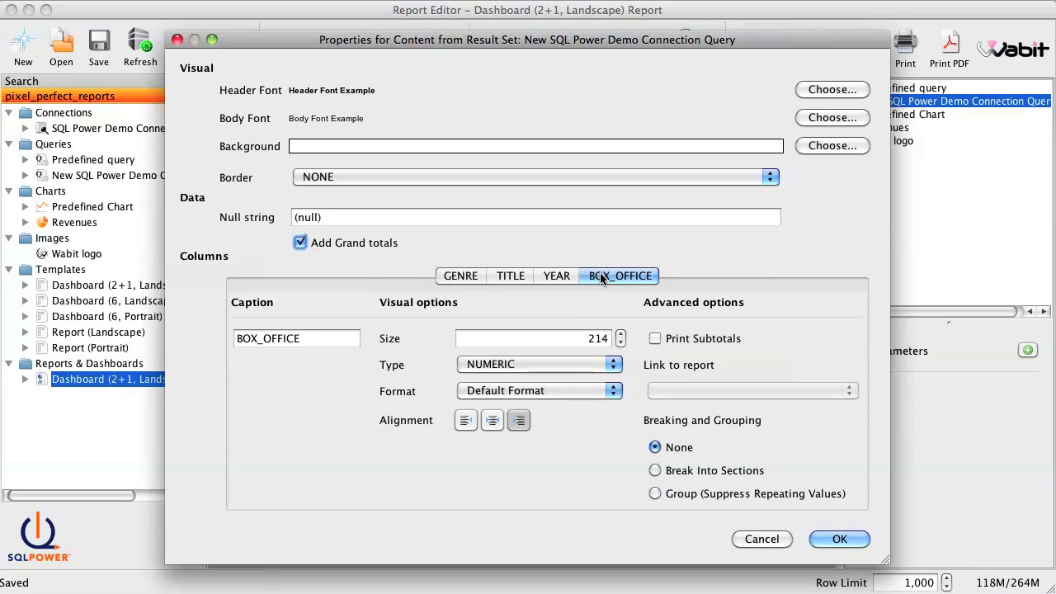
{"action": "left_click", "coordinate": [544, 389]}
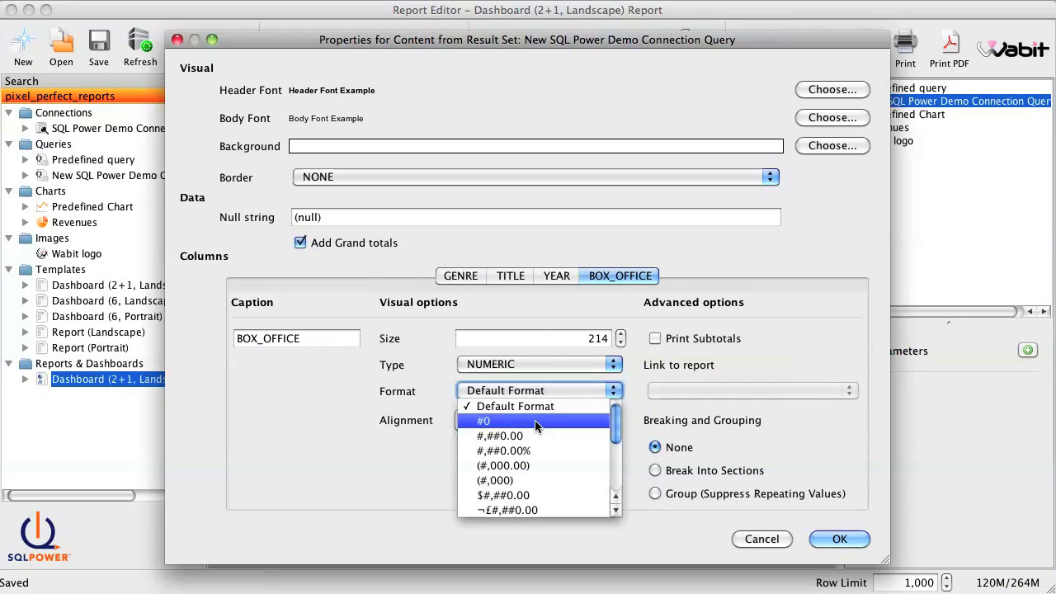
{"action": "left_click", "coordinate": [498, 496]}
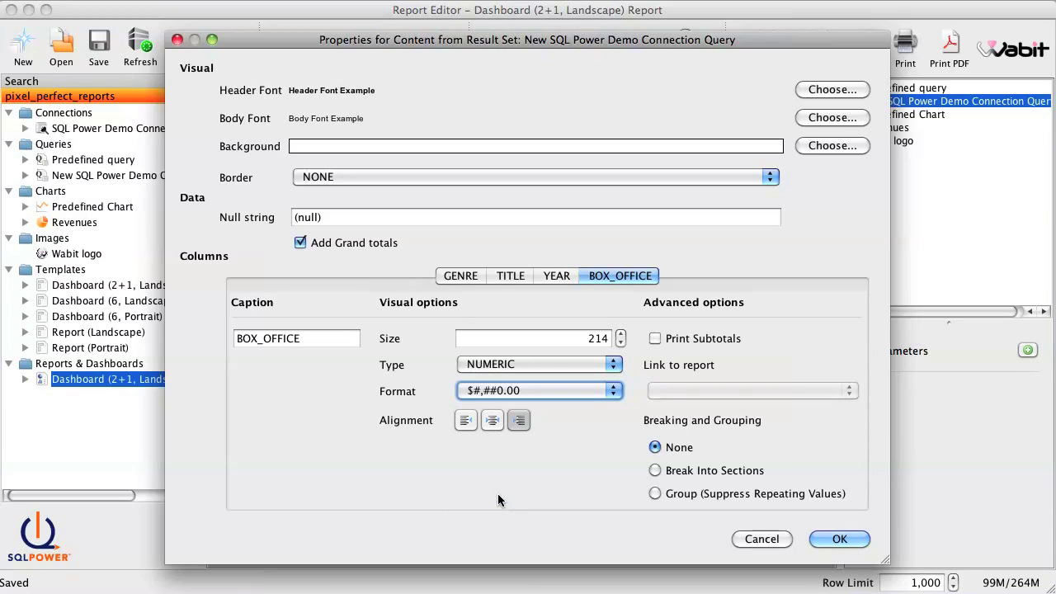
{"action": "left_click", "coordinate": [657, 339]}
Set the YEAR column's type to TEXT and apply the table settings.
{"action": "left_click", "coordinate": [557, 278]}
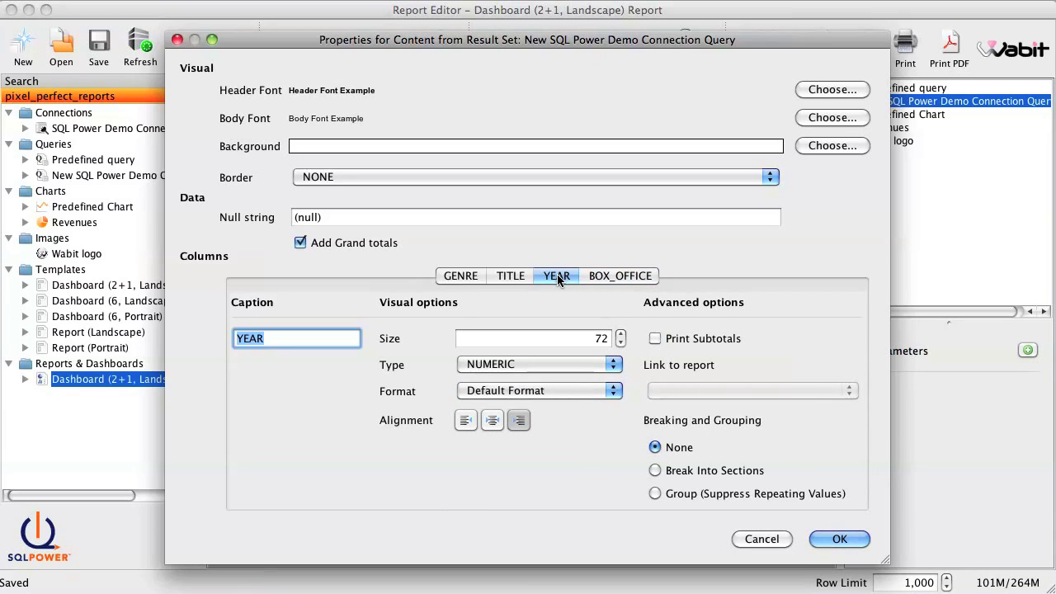
{"action": "left_click", "coordinate": [509, 365]}
{"action": "left_click", "coordinate": [490, 395]}
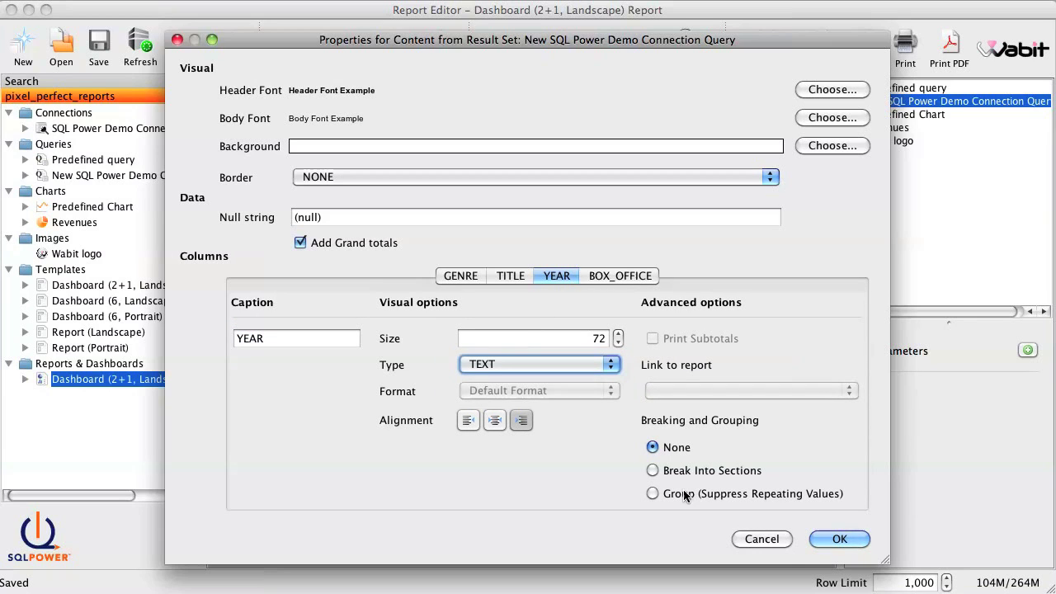
{"action": "left_click", "coordinate": [839, 540]}
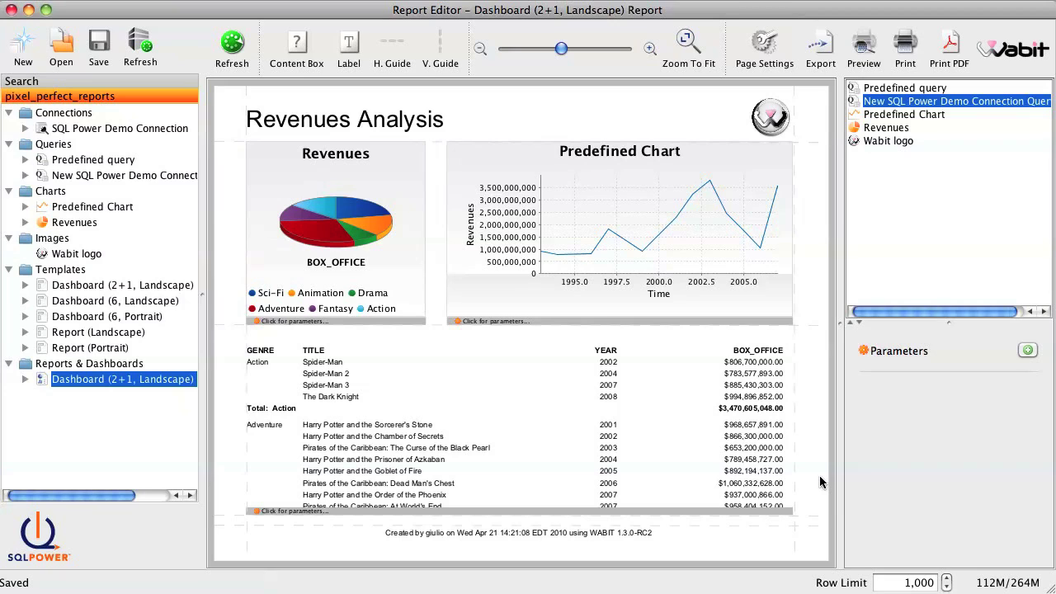
Preview the three-page report through to the $24,427,991,957.00 grand total, then close the preview.
{"action": "left_click", "coordinate": [864, 55]}
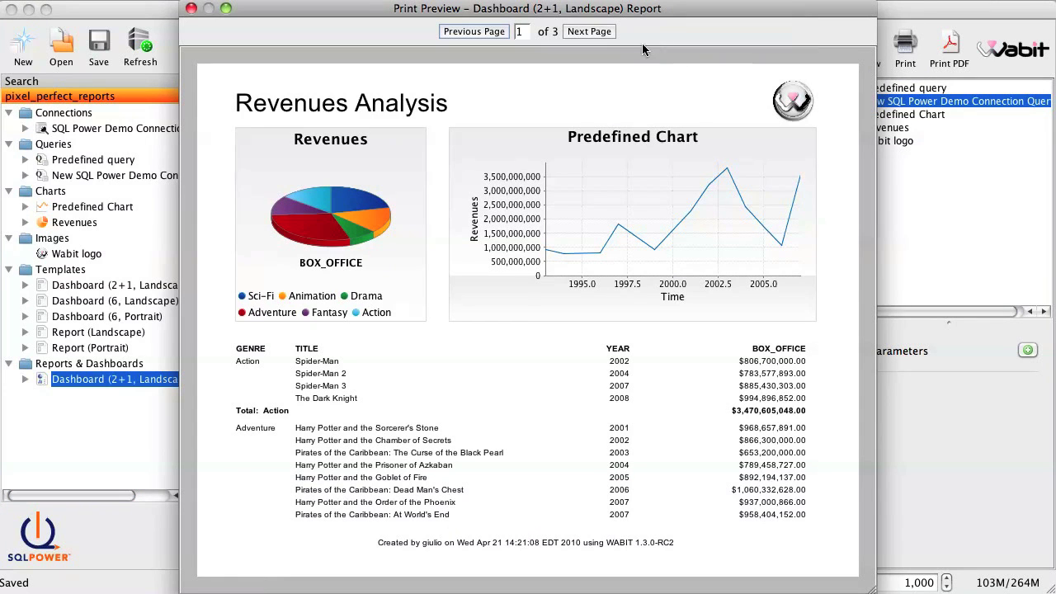
{"action": "left_click", "coordinate": [602, 33]}
{"action": "left_click", "coordinate": [604, 33]}
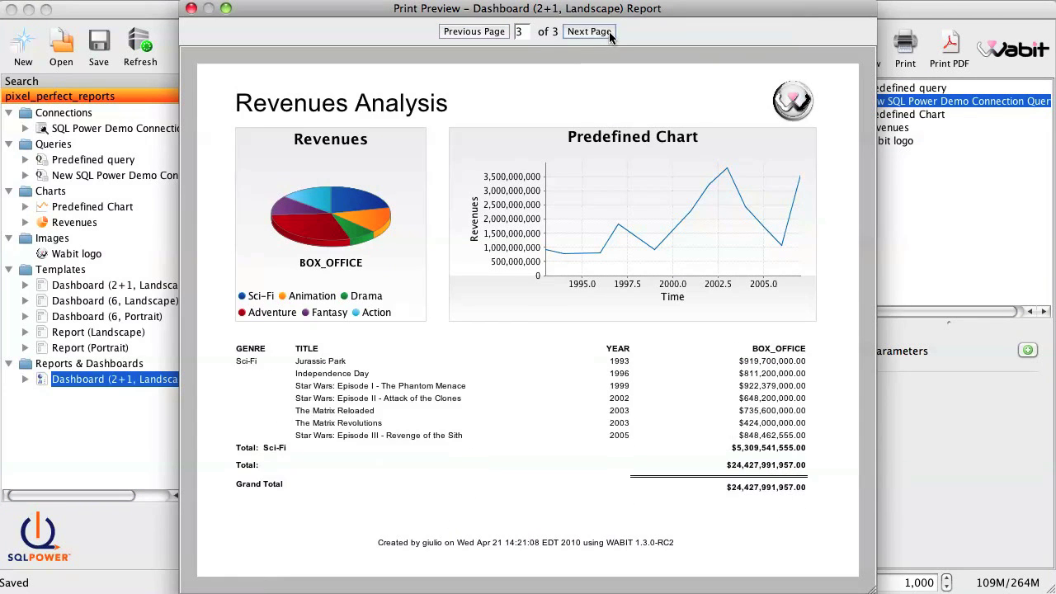
{"action": "left_click", "coordinate": [192, 9]}
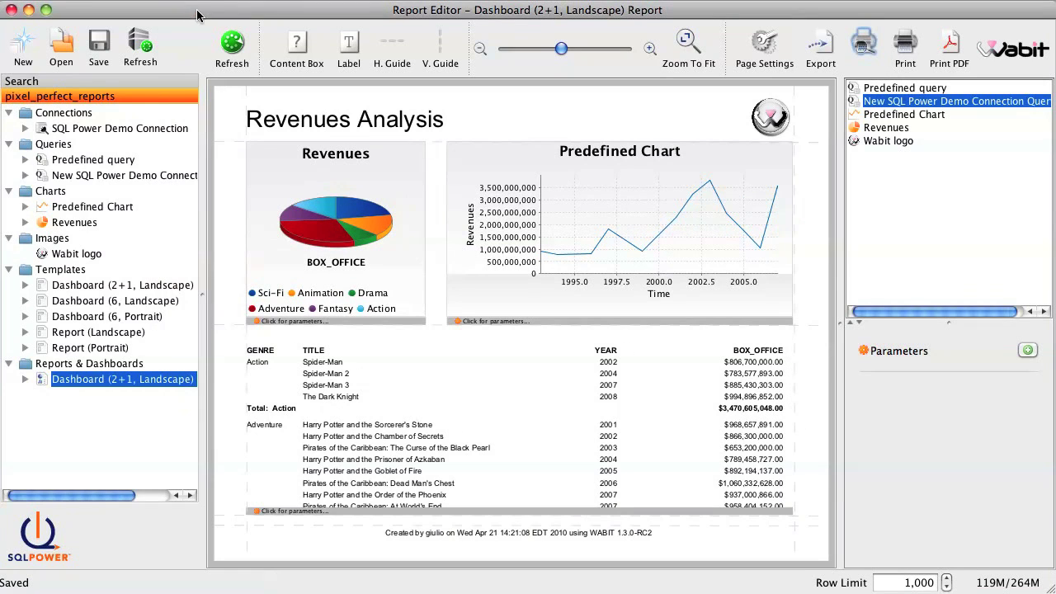
Export the dashboard as a PDF named 'my report' on the Desktop.
{"action": "left_click", "coordinate": [949, 47]}
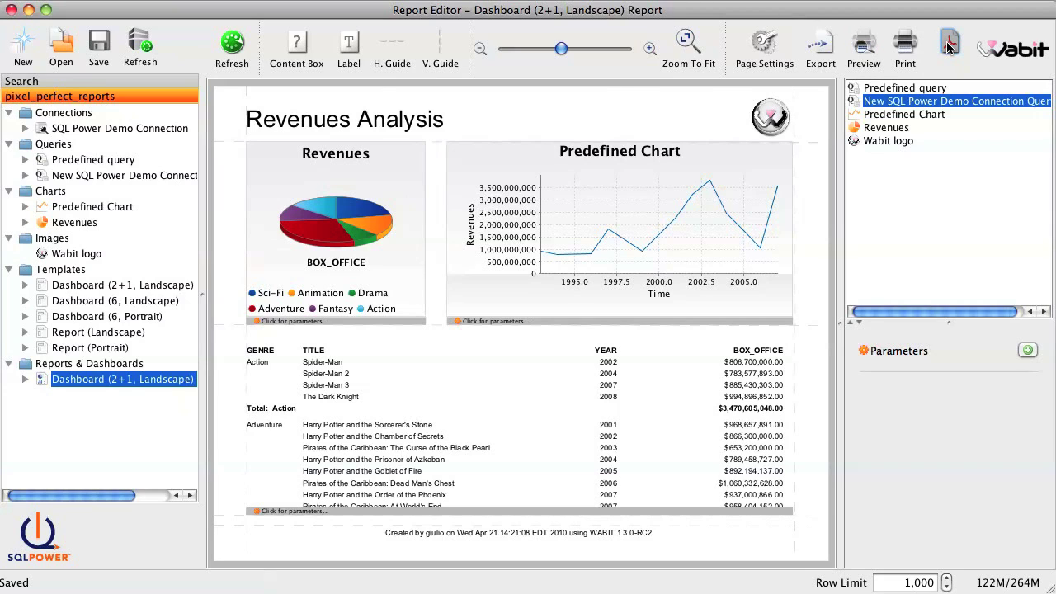
{"action": "type", "text": "my report"}
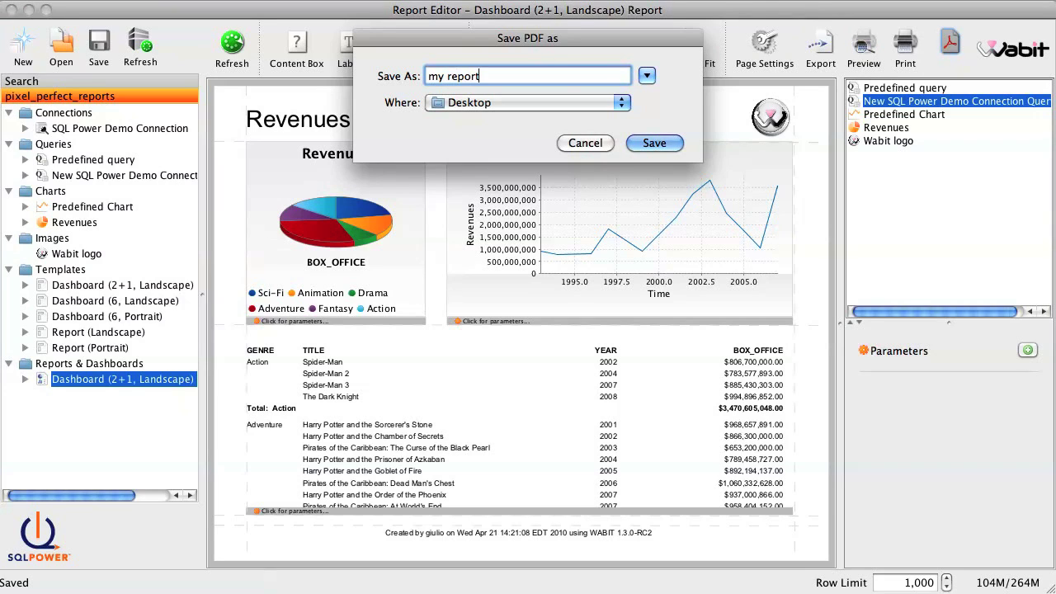
{"action": "key", "text": "Return"}
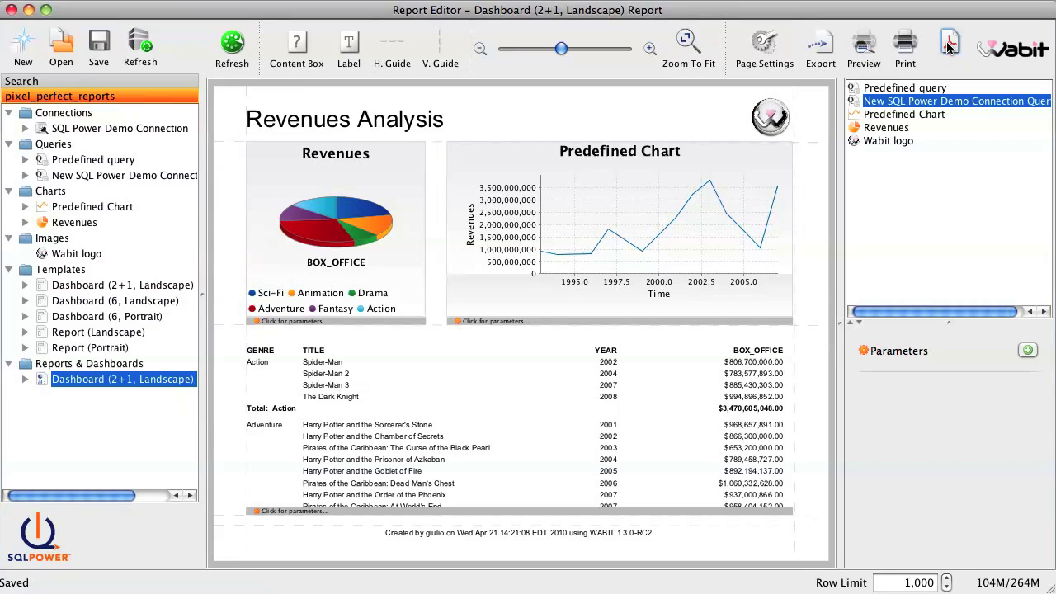